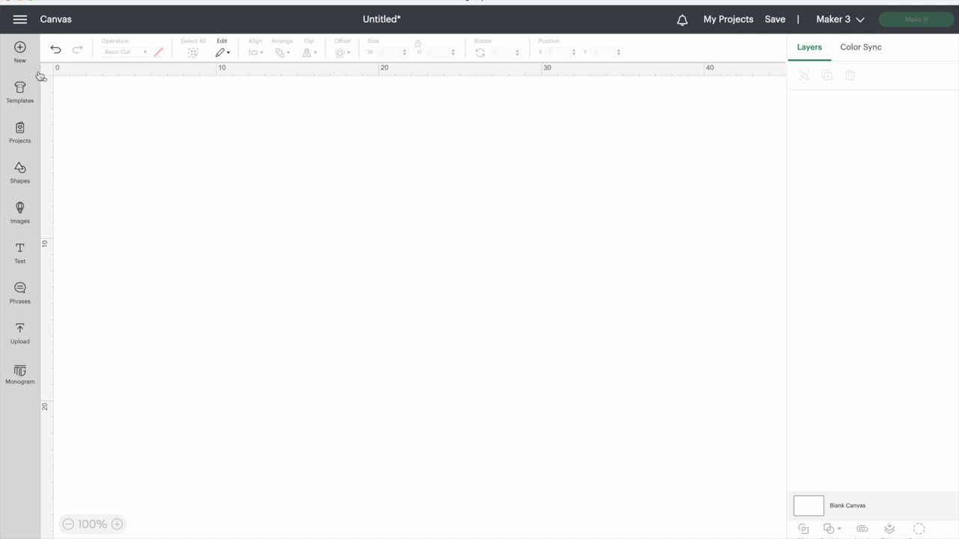
# Bring two overlapping rounded squares onto the blank canvas as two Square layers.
pyautogui.hotkey('ctrl', 'z')
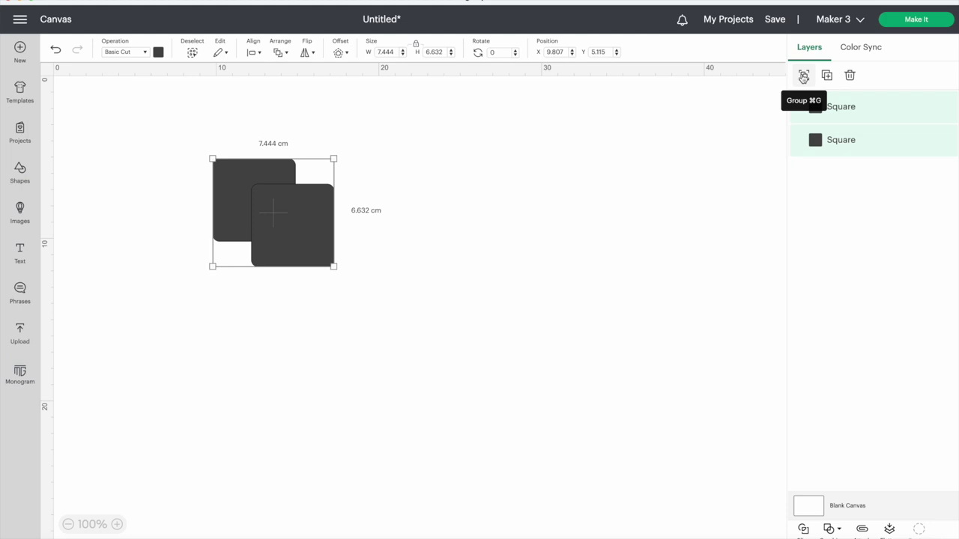
pyautogui.click(803, 76)
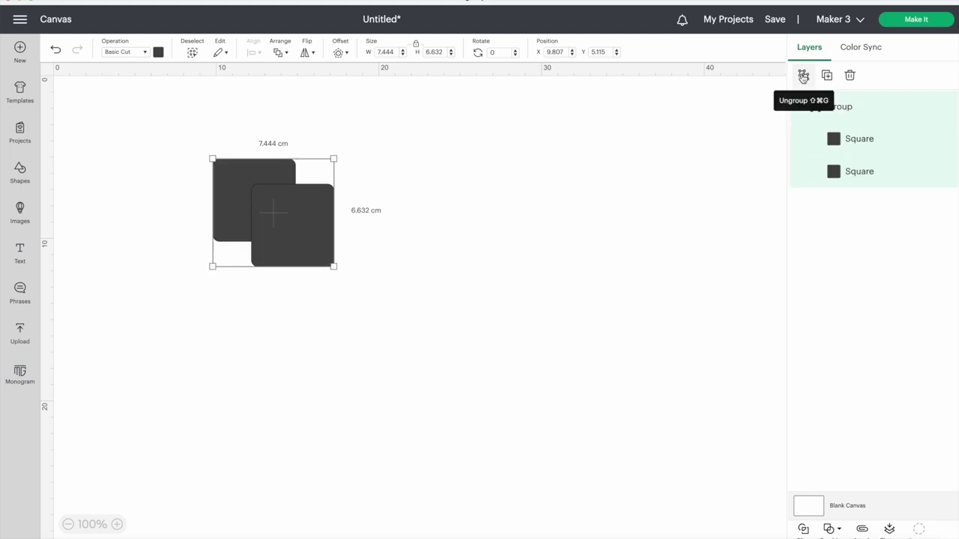
pyautogui.click(803, 76)
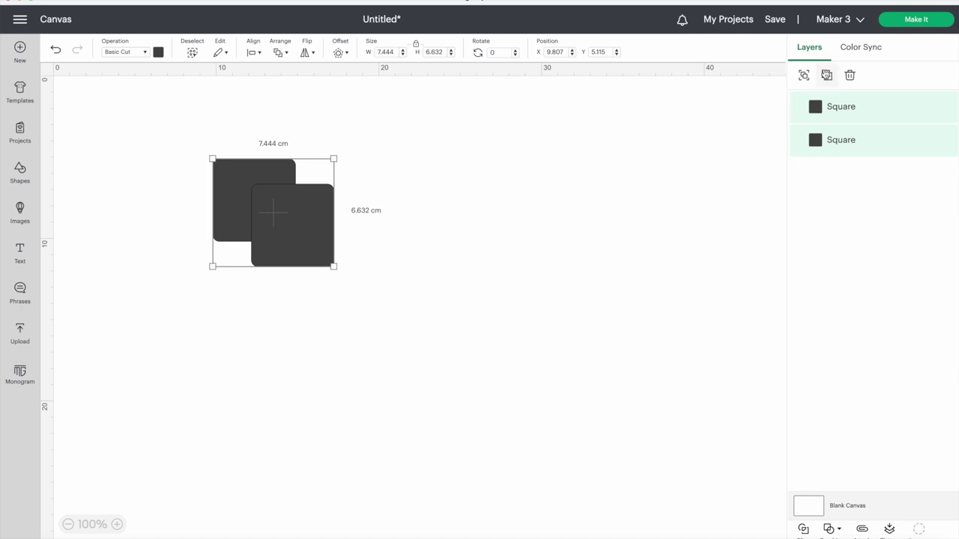
pyautogui.click(827, 75)
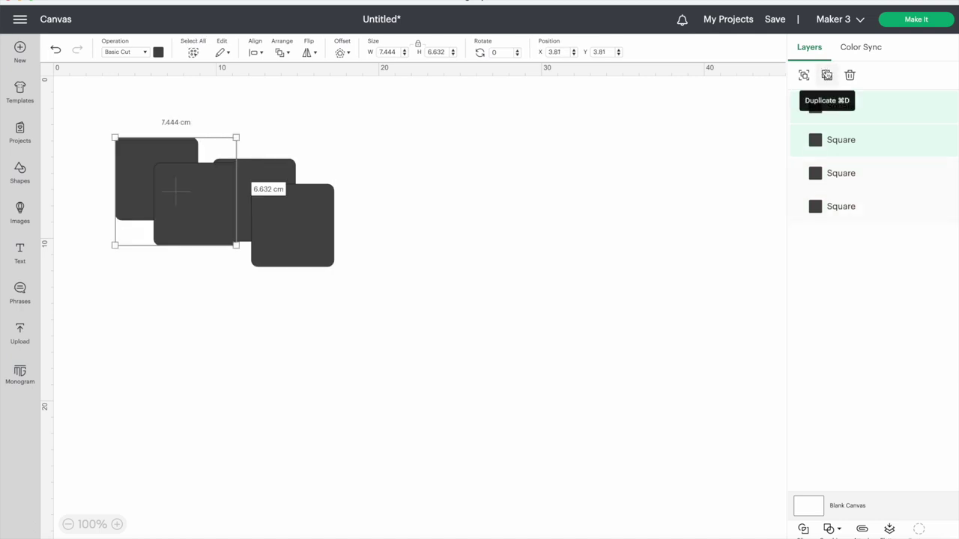
pyautogui.click(827, 75)
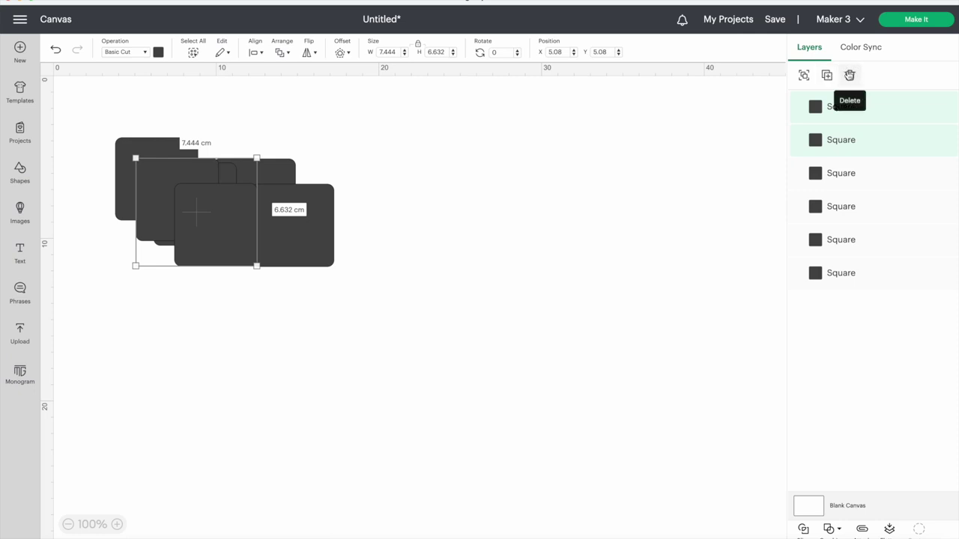
pyautogui.click(851, 75)
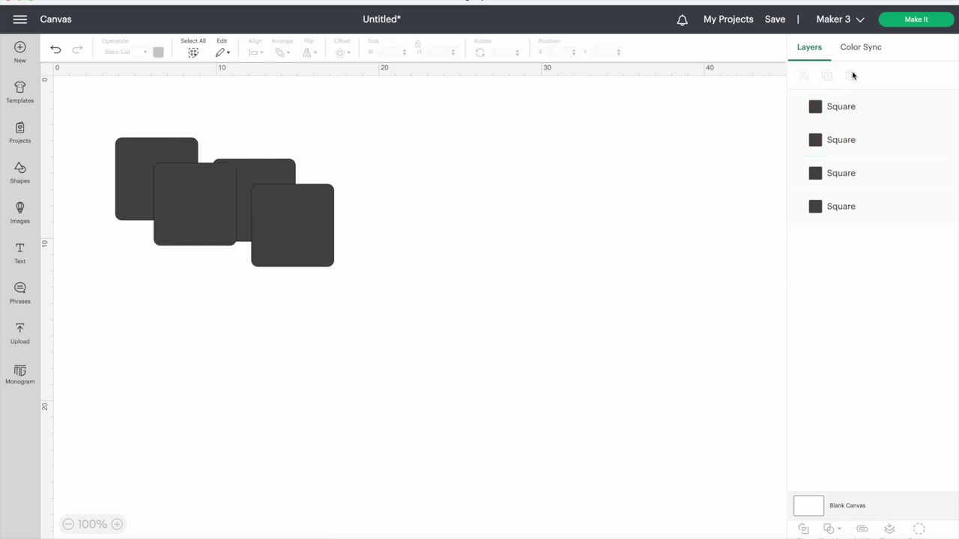
pyautogui.moveTo(117, 125); pyautogui.dragTo(176, 210)
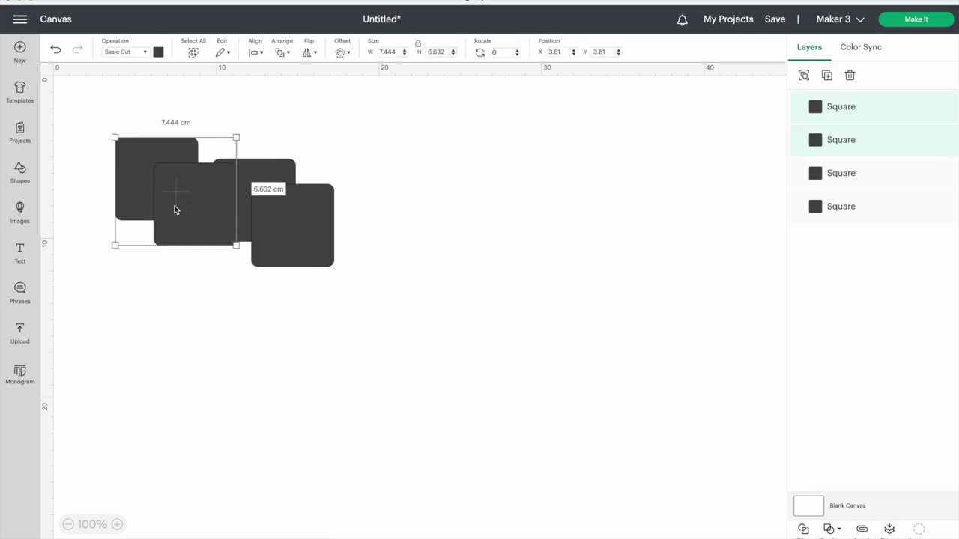
pyautogui.press('Delete')
pyautogui.moveTo(328, 156); pyautogui.dragTo(256, 242)
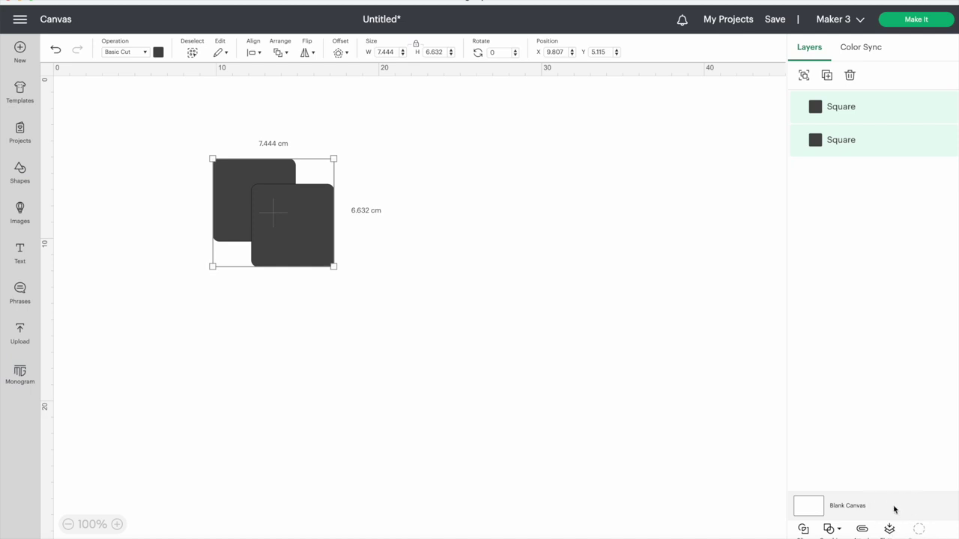
# Attach the two overlapping squares together, then marquee-select the left snowman's circles.
pyautogui.click(862, 530)
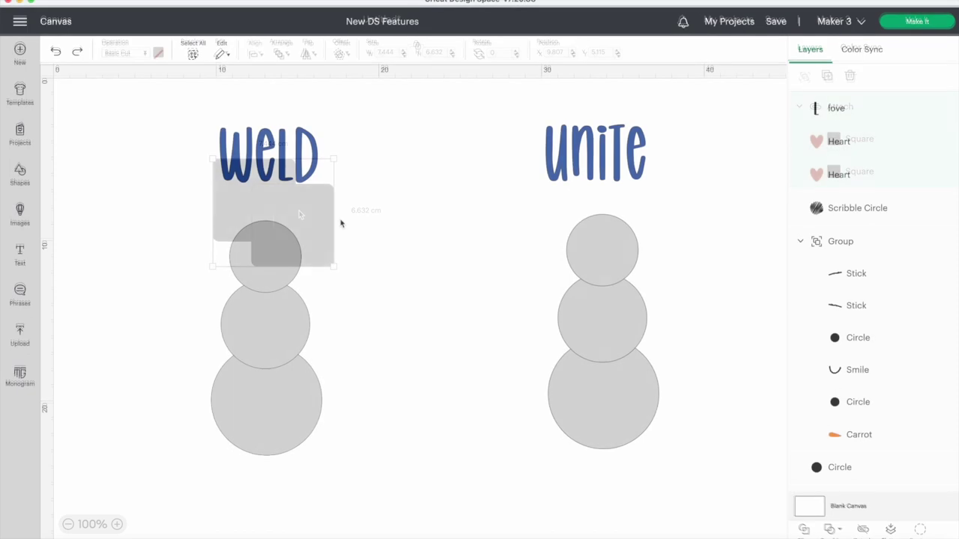
pyautogui.moveTo(342, 220); pyautogui.dragTo(201, 455)
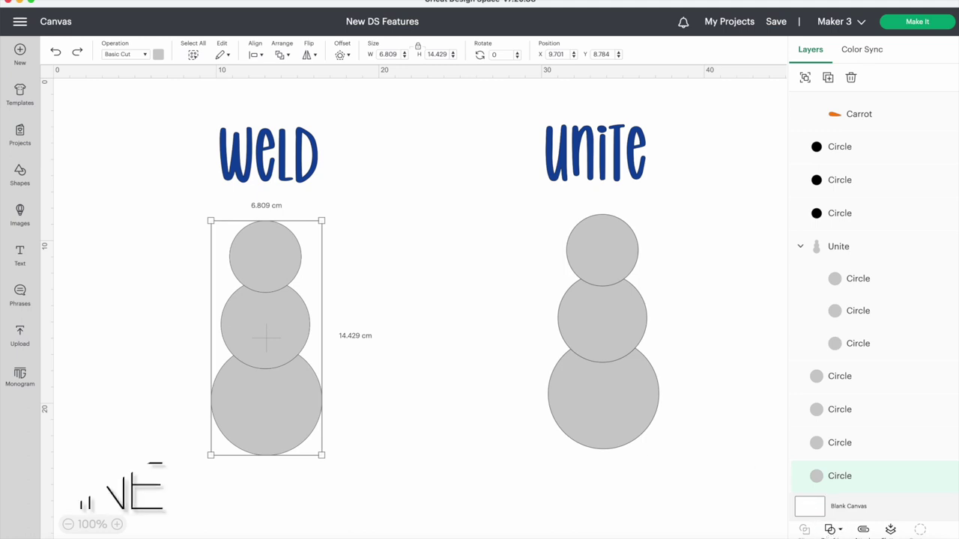
# Weld the left snowman's three circles into a single Weld Result shape.
pyautogui.click(838, 531)
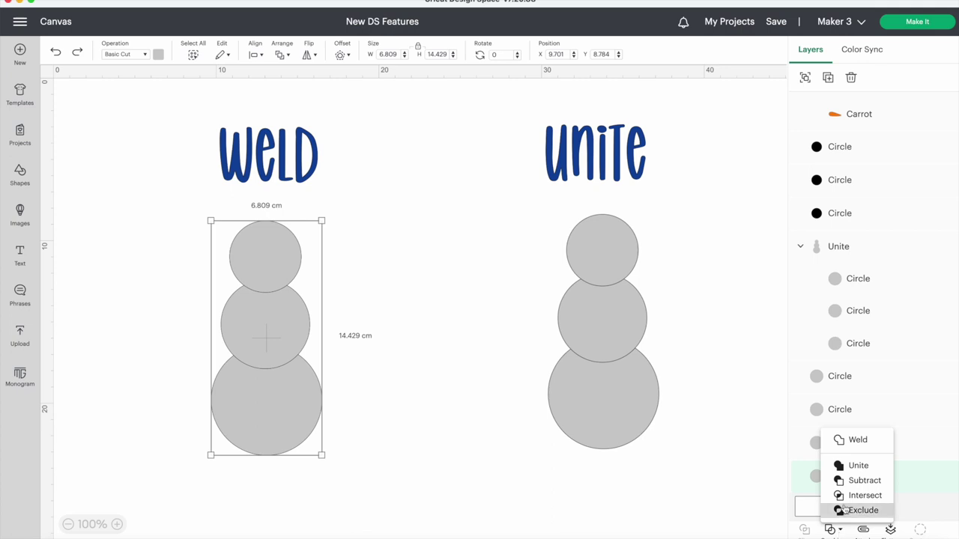
pyautogui.click(848, 443)
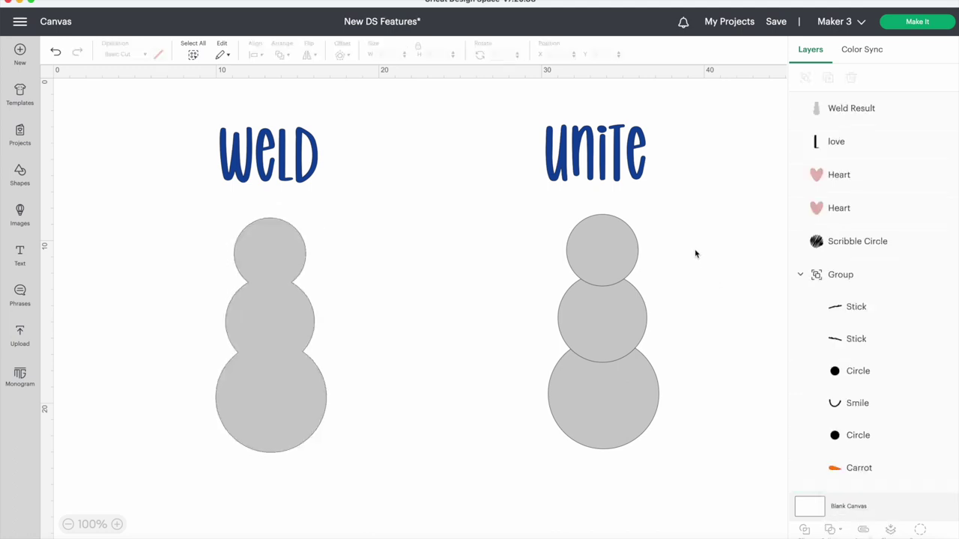
# Unite the right snowman's three circles into one outline, keeping them as editable Circle layers.
pyautogui.moveTo(693, 248); pyautogui.dragTo(585, 446)
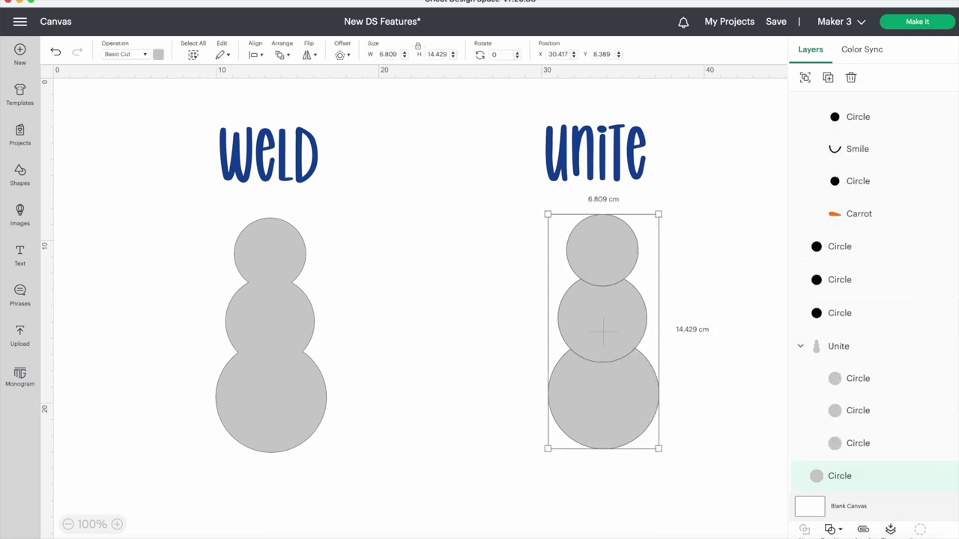
pyautogui.click(830, 530)
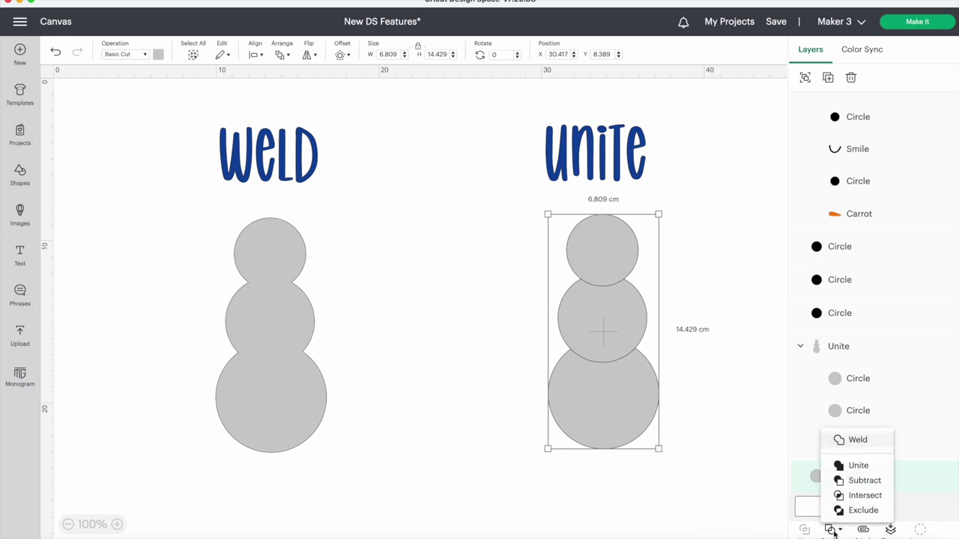
pyautogui.click(851, 465)
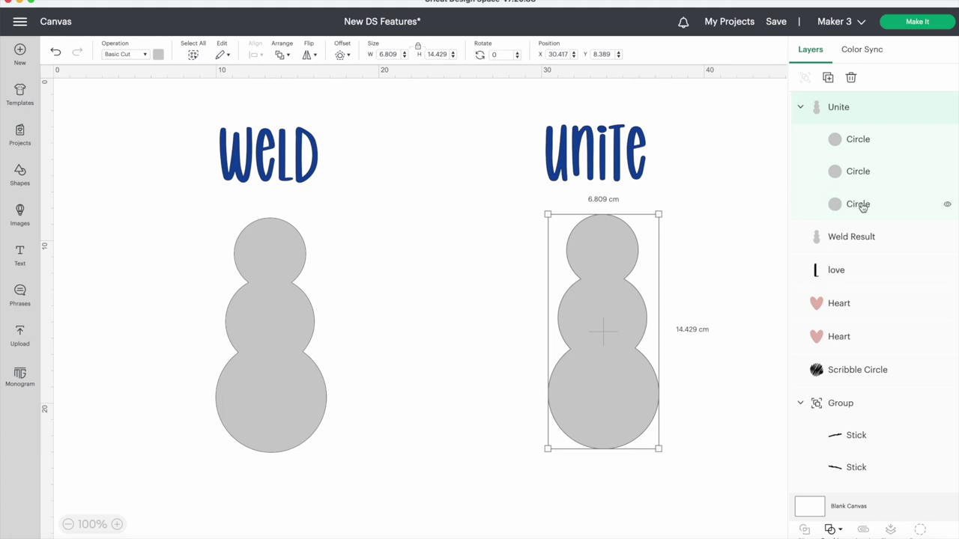
pyautogui.click(862, 205)
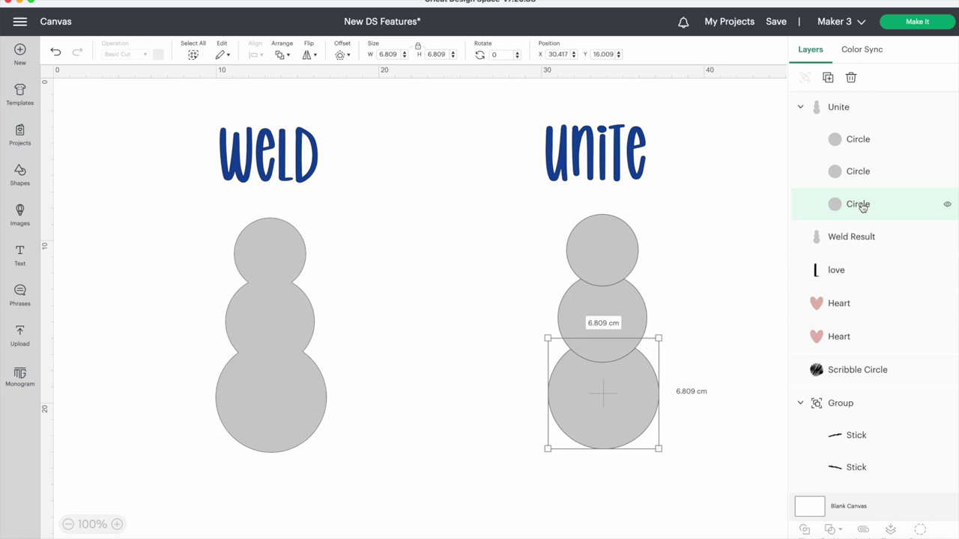
# Enlarge the united snowman's bottom circle to 7.549 × 7.549 cm and nudge it right and down.
pyautogui.moveTo(548, 448); pyautogui.dragTo(536, 460)
pyautogui.click(536, 460)
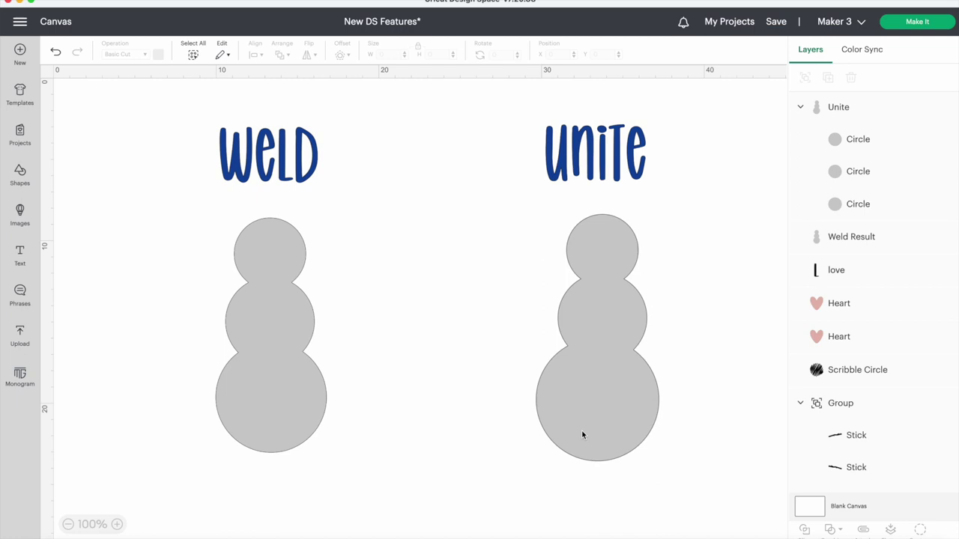
pyautogui.click(826, 213)
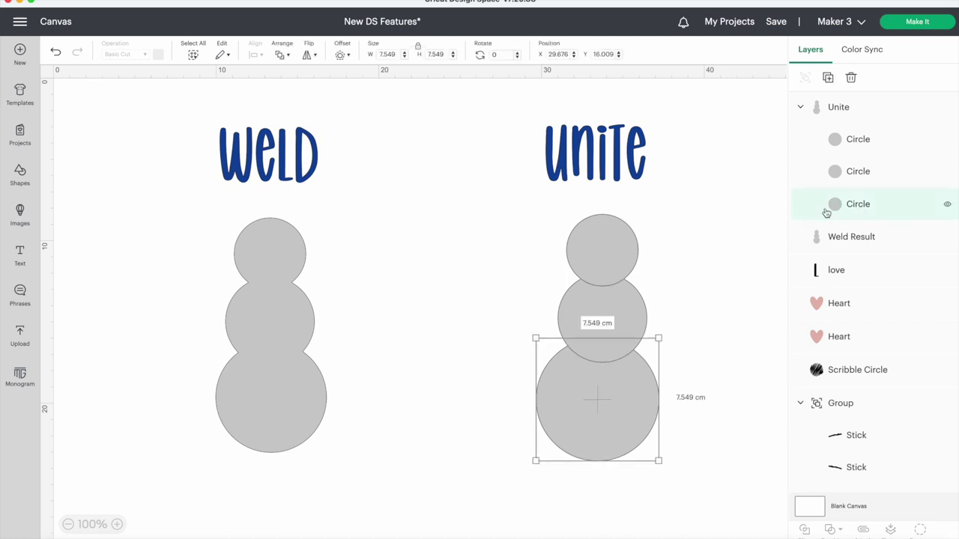
pyautogui.moveTo(612, 440); pyautogui.dragTo(620, 447)
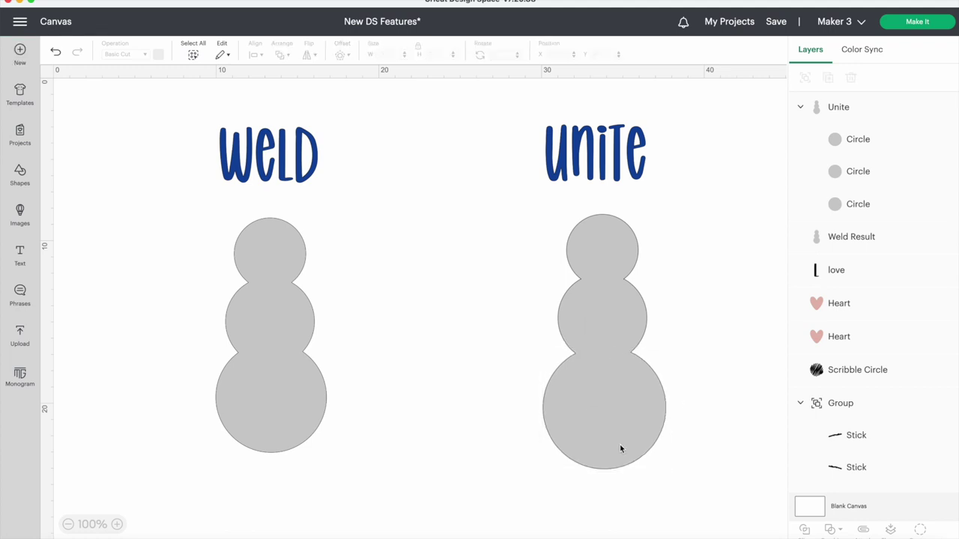
# Shrink the snowman's top circle slightly, then select the whole Unite group.
pyautogui.click(837, 146)
pyautogui.moveTo(634, 279); pyautogui.dragTo(595, 270)
pyautogui.click(771, 173)
pyautogui.click(516, 284)
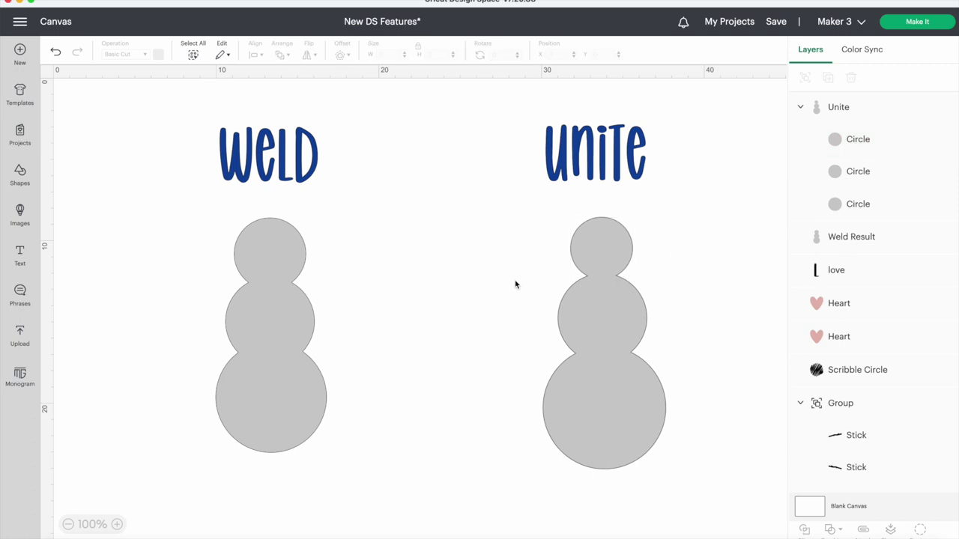
pyautogui.click(835, 108)
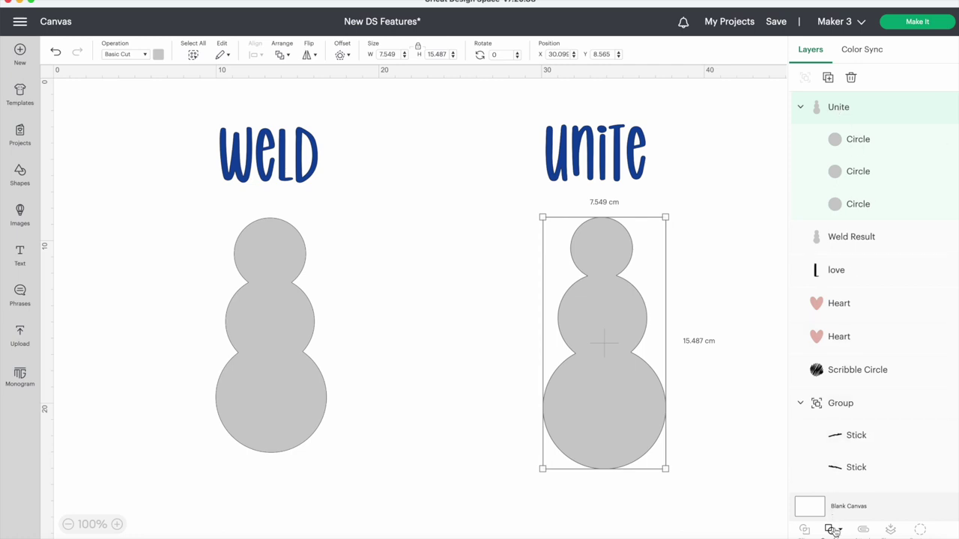
pyautogui.click(833, 529)
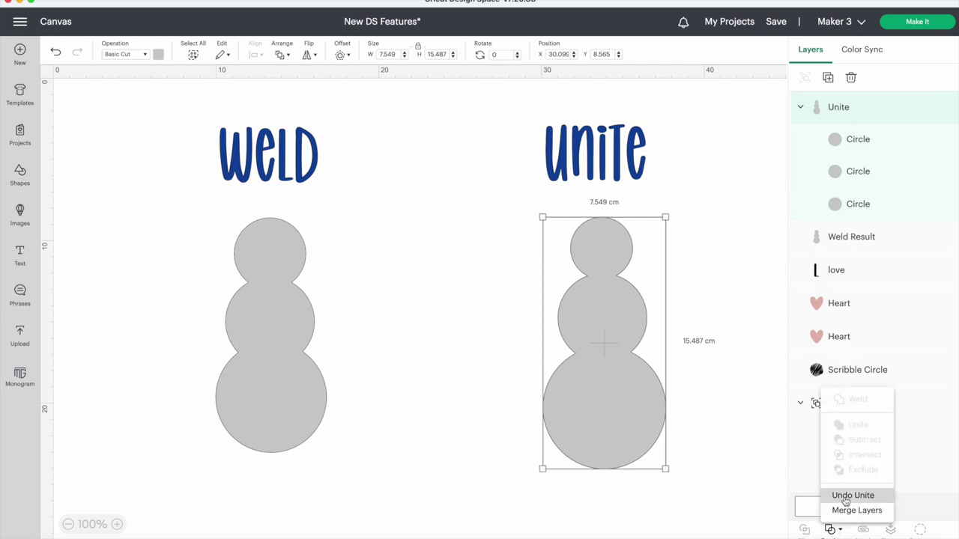
pyautogui.click(845, 498)
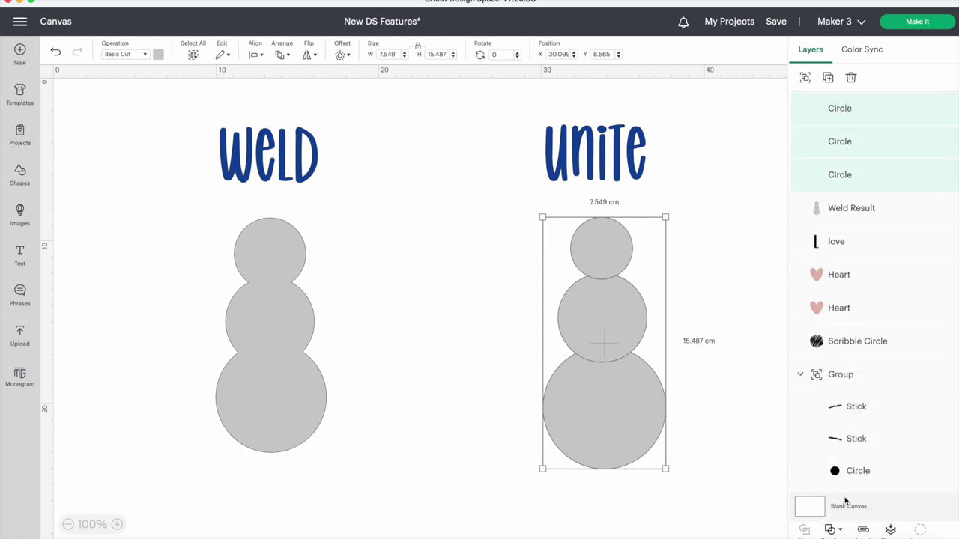
pyautogui.click(718, 249)
pyautogui.moveTo(718, 251); pyautogui.dragTo(611, 398)
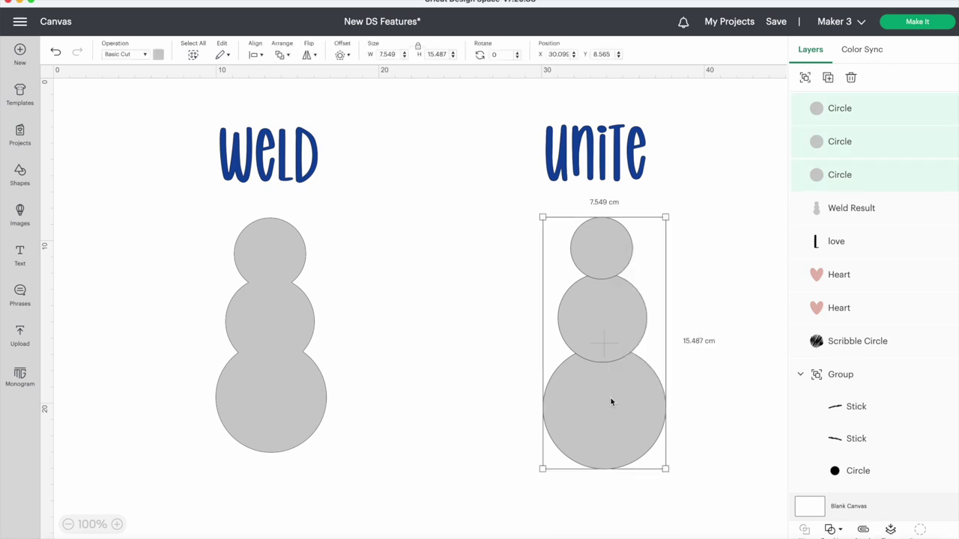
pyautogui.click(830, 529)
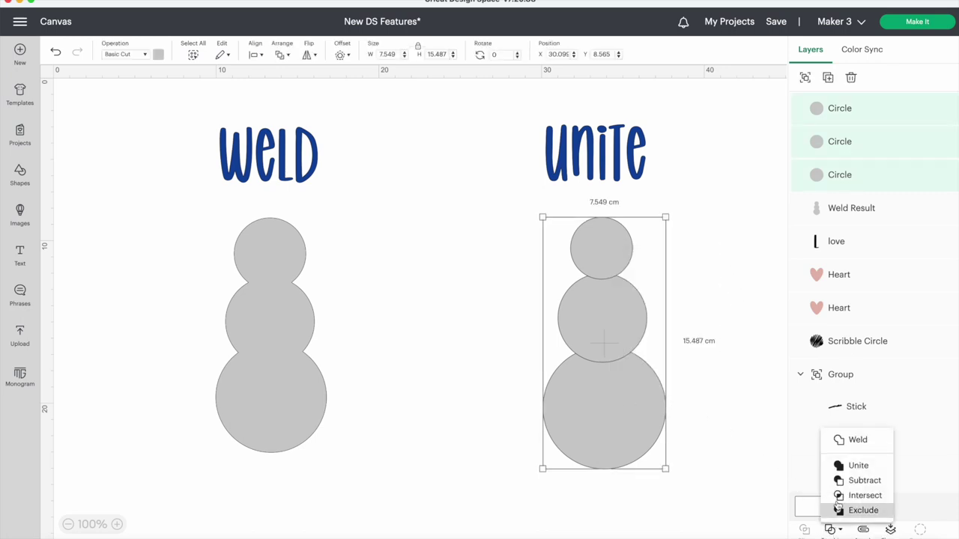
pyautogui.click(858, 465)
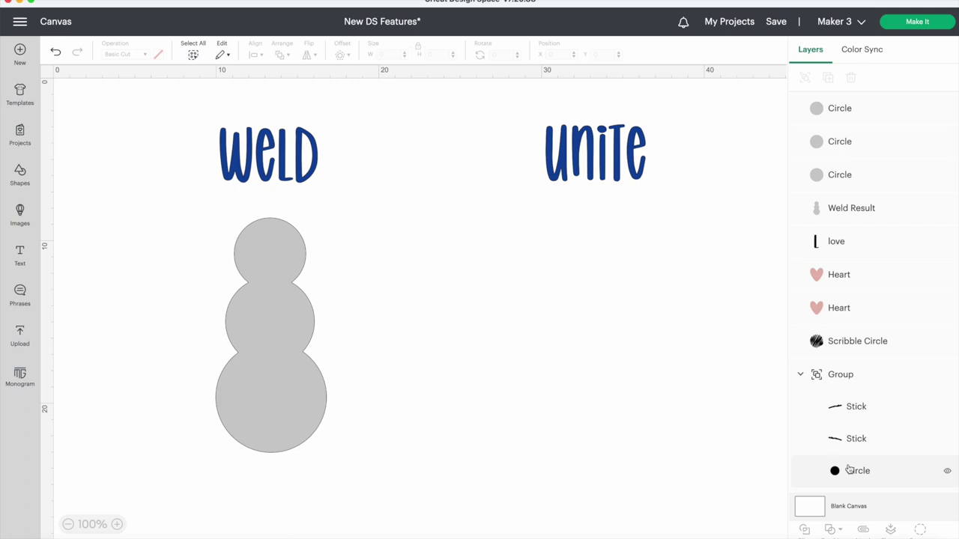
pyautogui.click(759, 412)
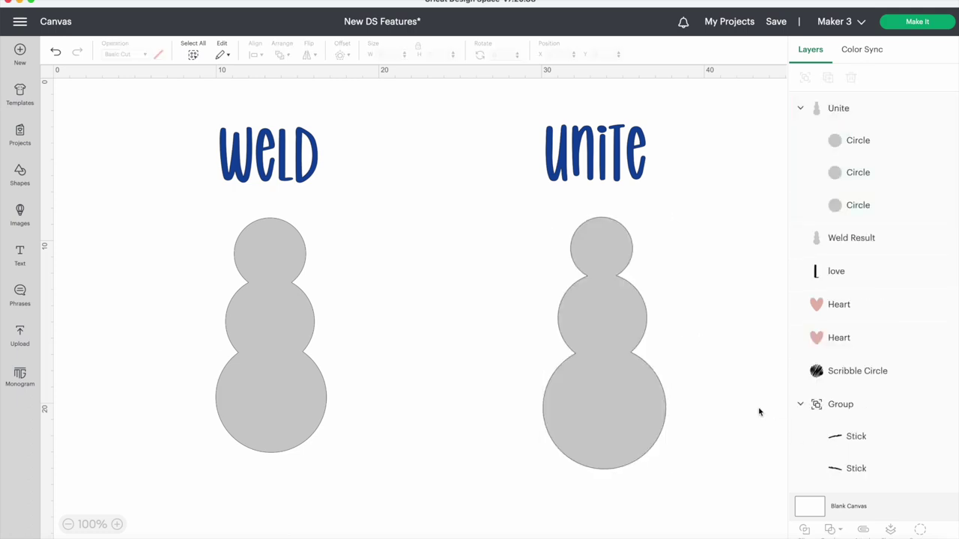
pyautogui.scroll(-10, 759, 412)
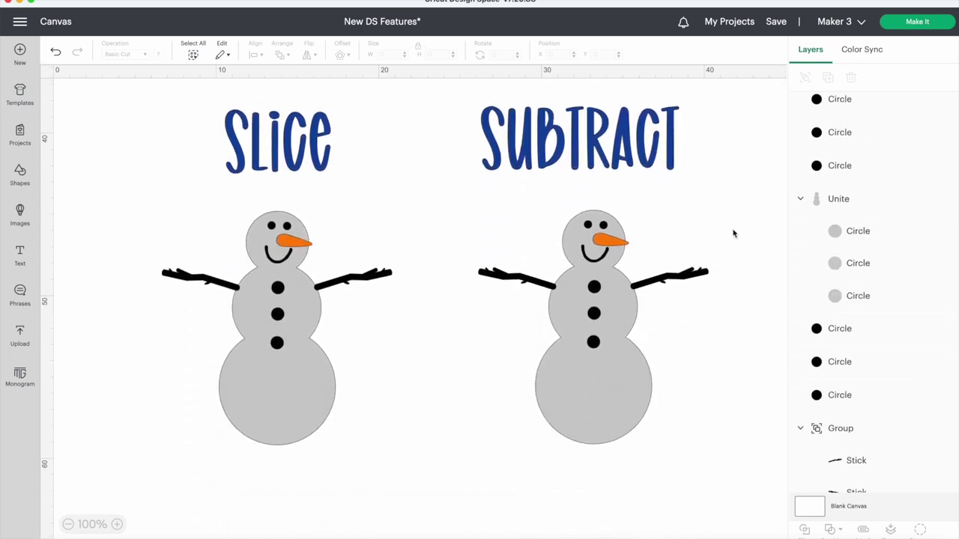
# Weld the SLICE snowman's three buttons into one 0.841 × 4.18 cm Weld Result shape.
pyautogui.click(278, 287)
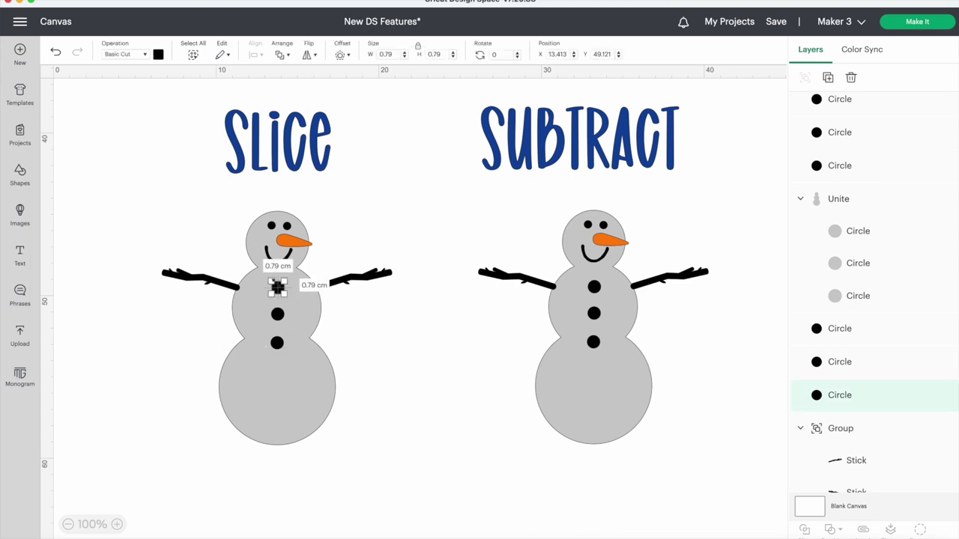
pyautogui.keyDown('shift'); pyautogui.click(277, 314); pyautogui.keyUp('shift')
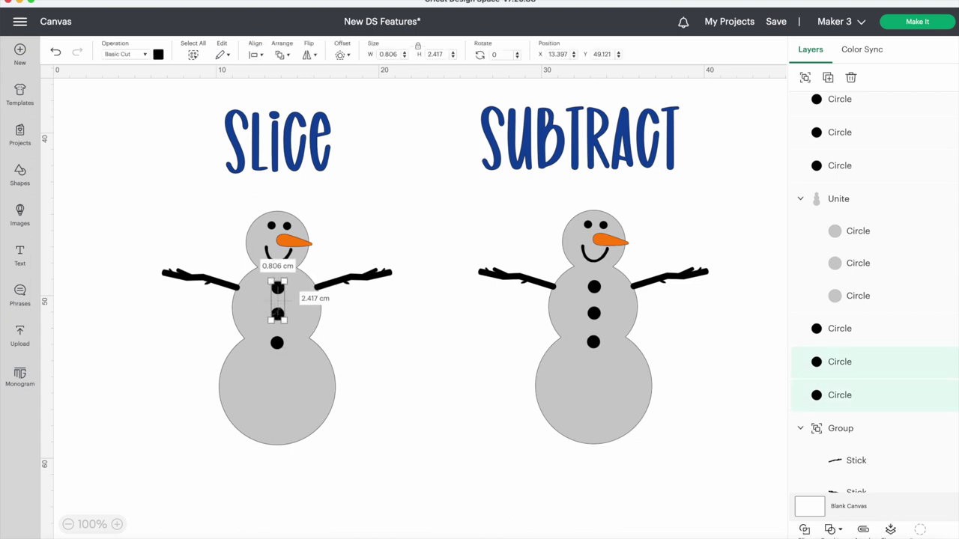
pyautogui.keyDown('shift'); pyautogui.click(278, 344); pyautogui.keyUp('shift')
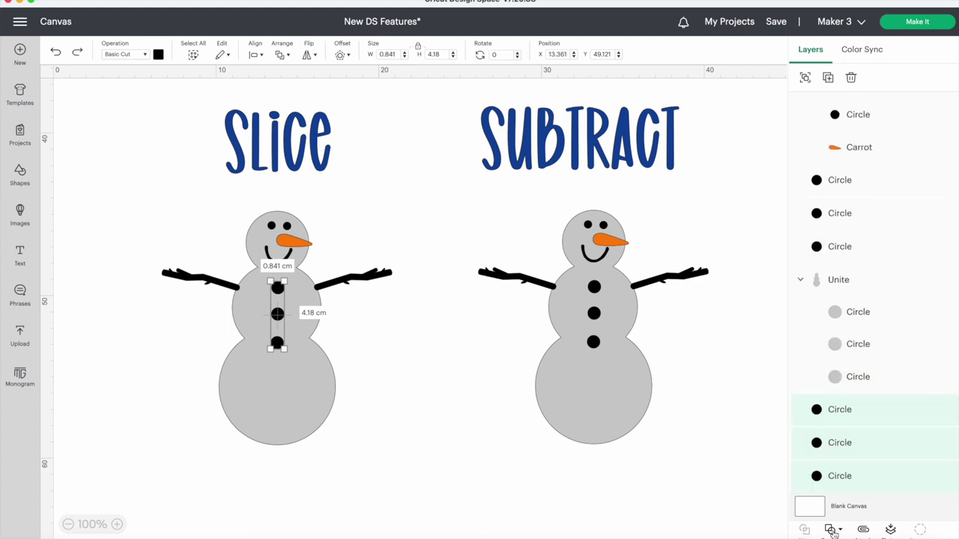
pyautogui.click(832, 529)
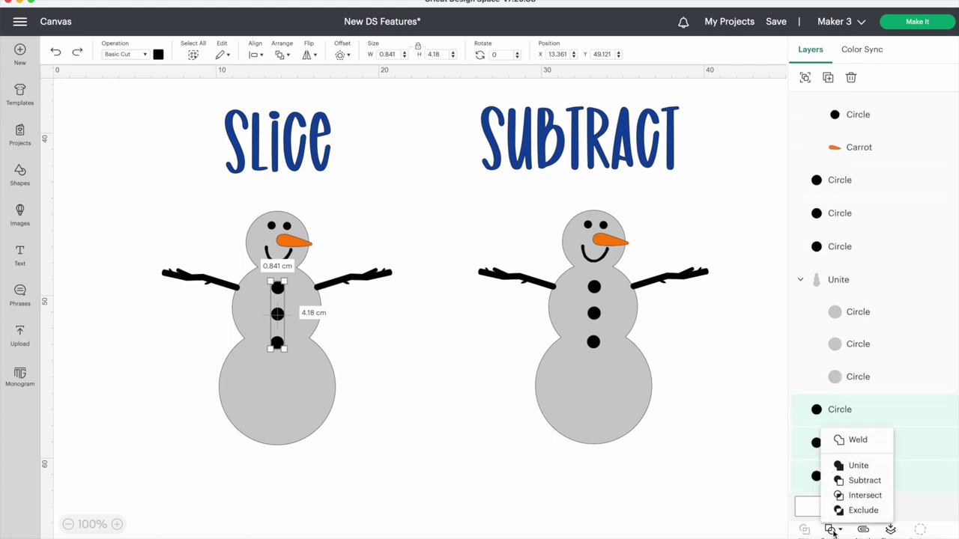
pyautogui.click(849, 447)
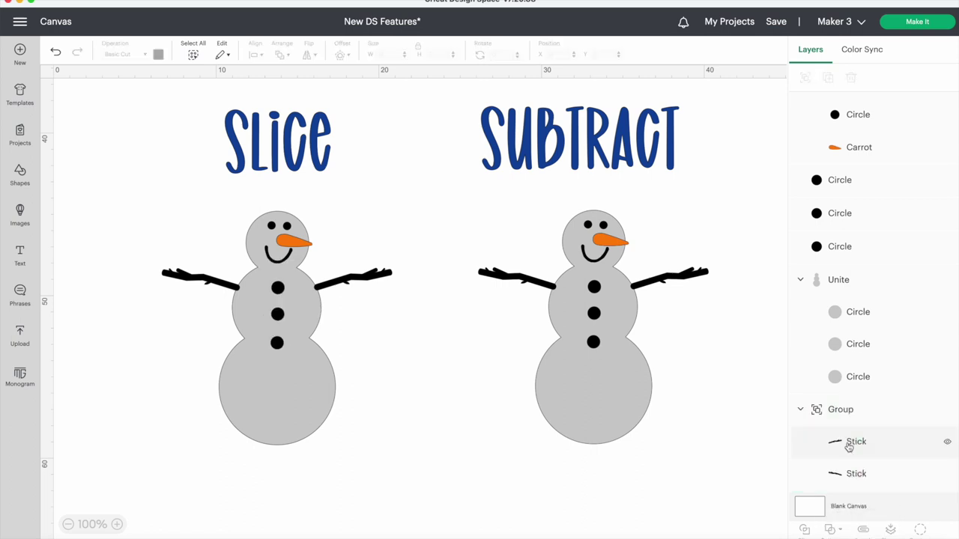
pyautogui.click(280, 317)
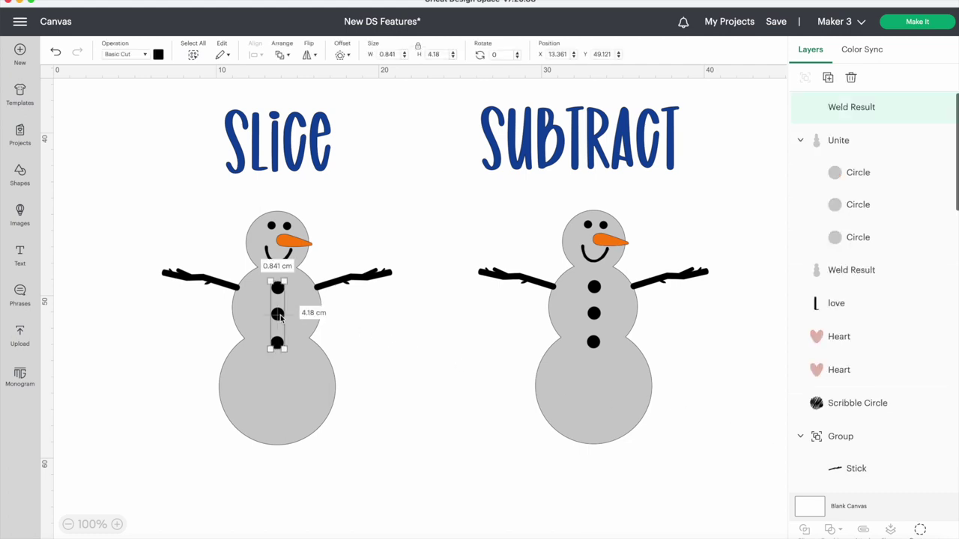
# Slice the welded buttons out of the snowman body and move the buttons and cut-outs to its left.
pyautogui.click(303, 399)
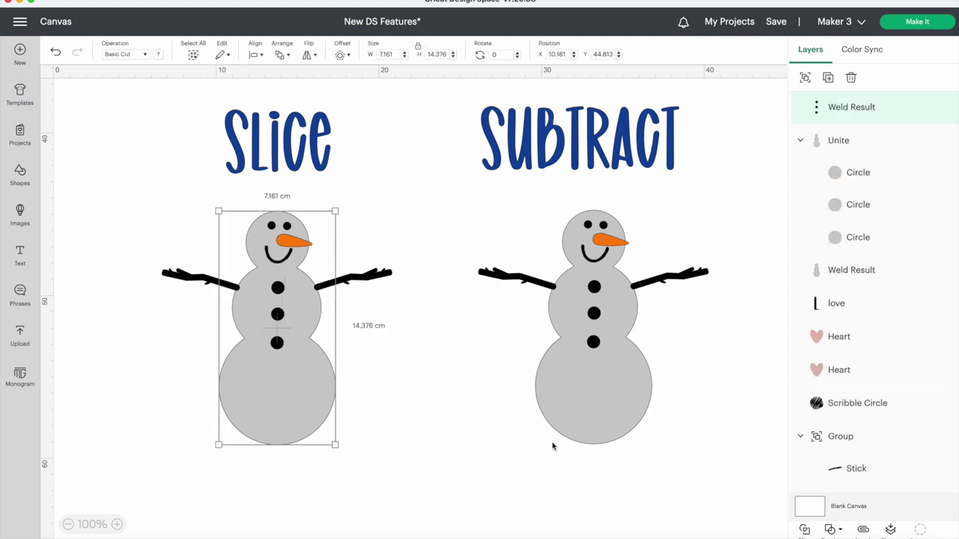
pyautogui.click(802, 529)
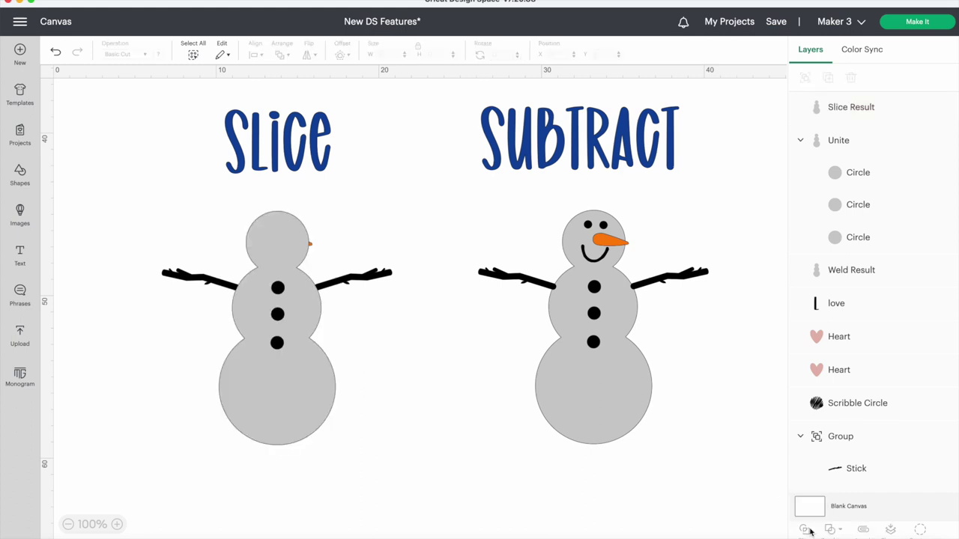
pyautogui.click(277, 315)
pyautogui.moveTo(276, 315); pyautogui.dragTo(148, 369)
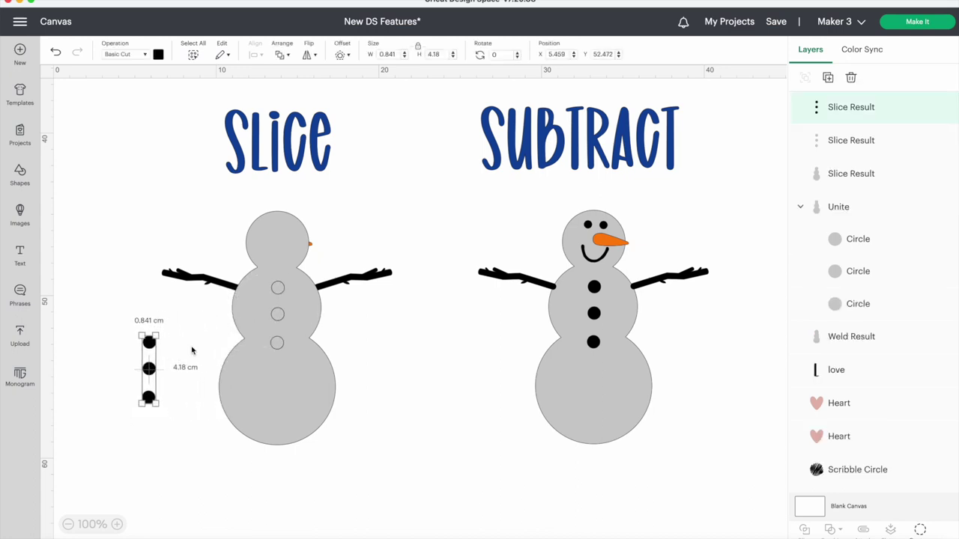
pyautogui.moveTo(277, 316); pyautogui.dragTo(177, 374)
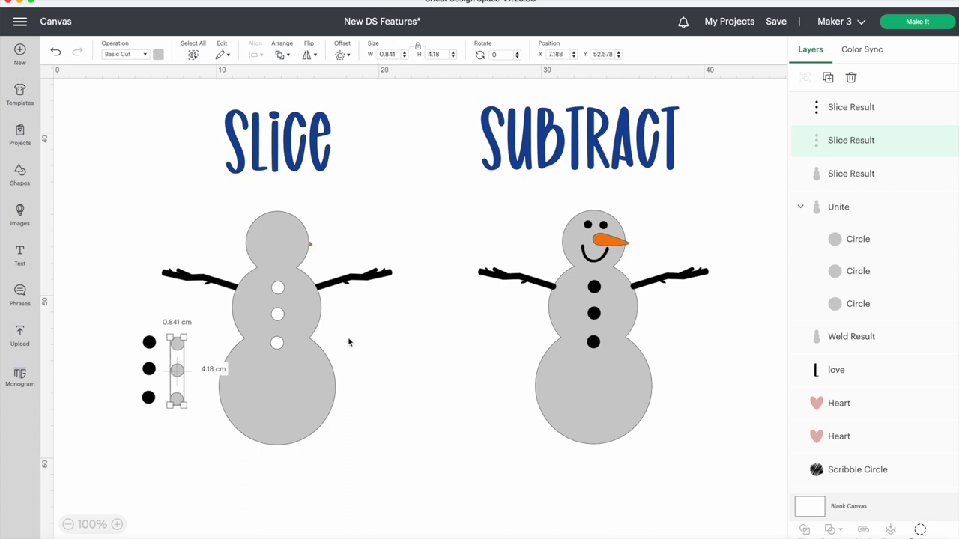
# Move the sliced body layer into the group beneath the face features so the face shows.
pyautogui.click(844, 180)
pyautogui.scroll(-2, 803, 384)
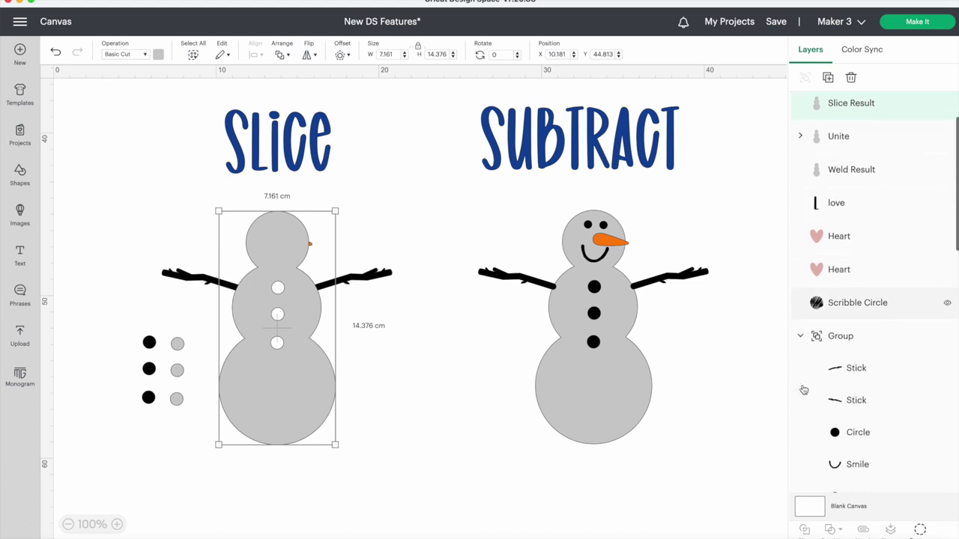
pyautogui.click(800, 337)
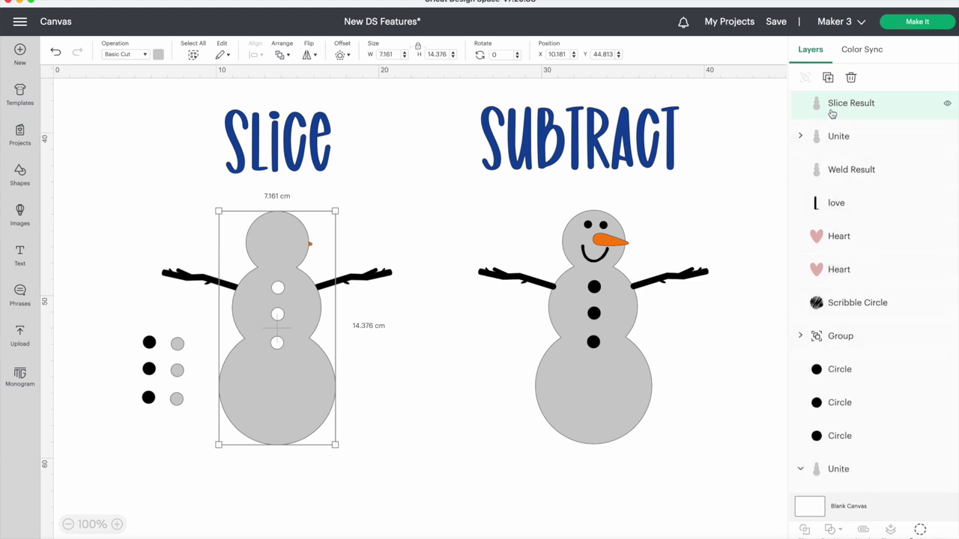
pyautogui.moveTo(831, 112); pyautogui.dragTo(820, 490)
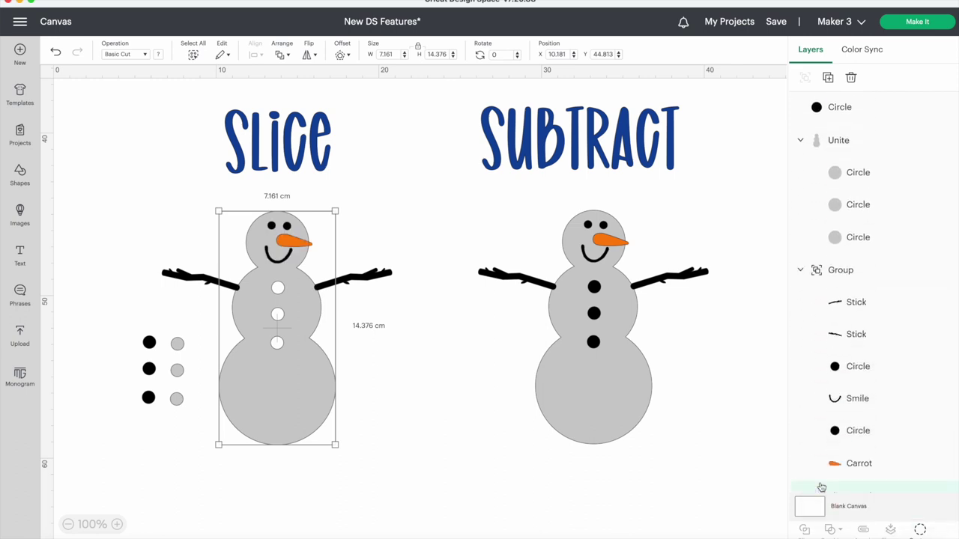
pyautogui.click(444, 344)
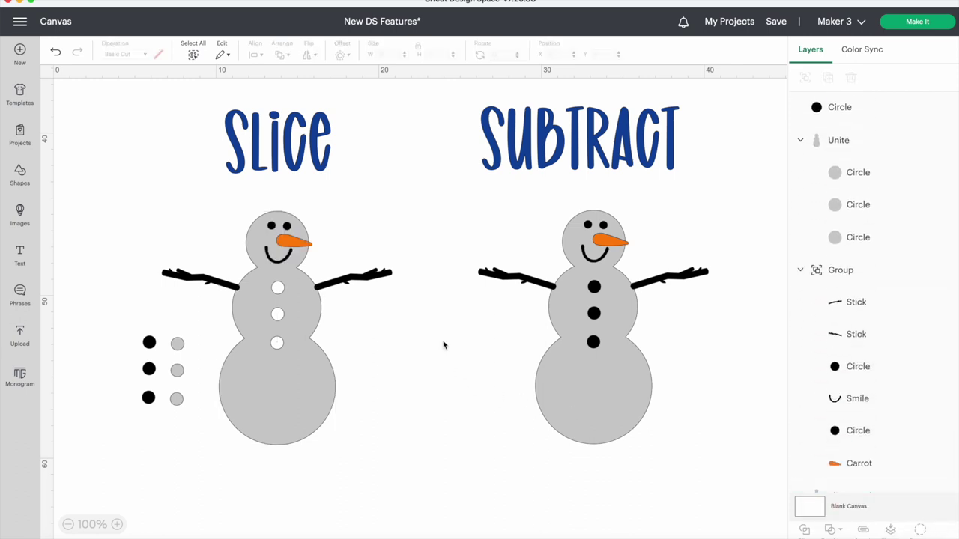
# Subtract the right snowman's three buttons from its body and place the result beneath the face.
pyautogui.click(593, 285)
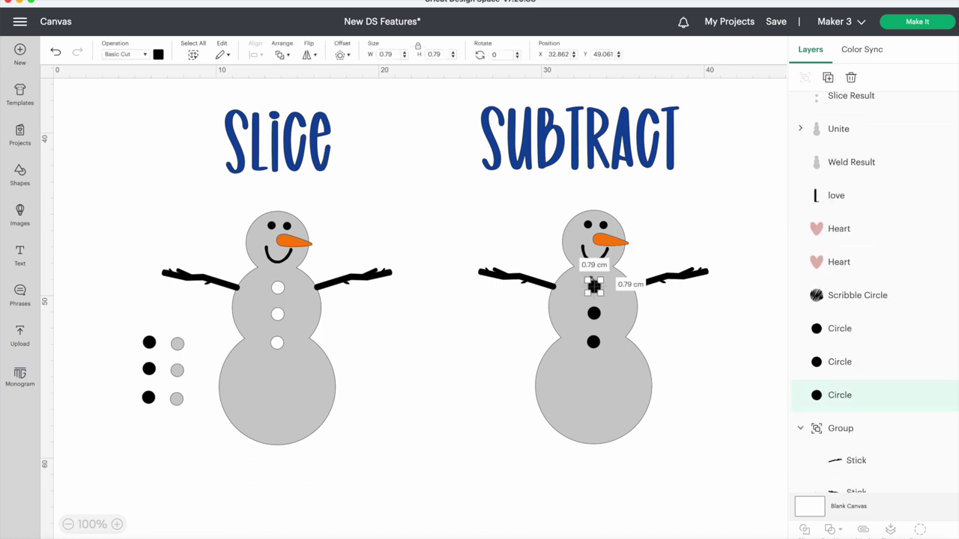
pyautogui.keyDown('shift'); pyautogui.click(593, 313); pyautogui.keyUp('shift')
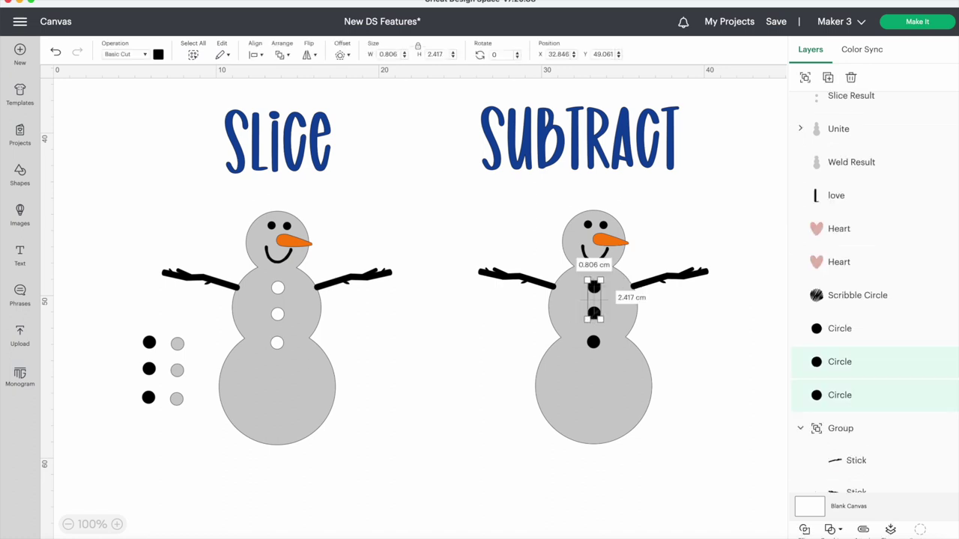
pyautogui.keyDown('shift'); pyautogui.click(593, 341); pyautogui.keyUp('shift')
pyautogui.keyDown('shift'); pyautogui.click(613, 395); pyautogui.keyUp('shift')
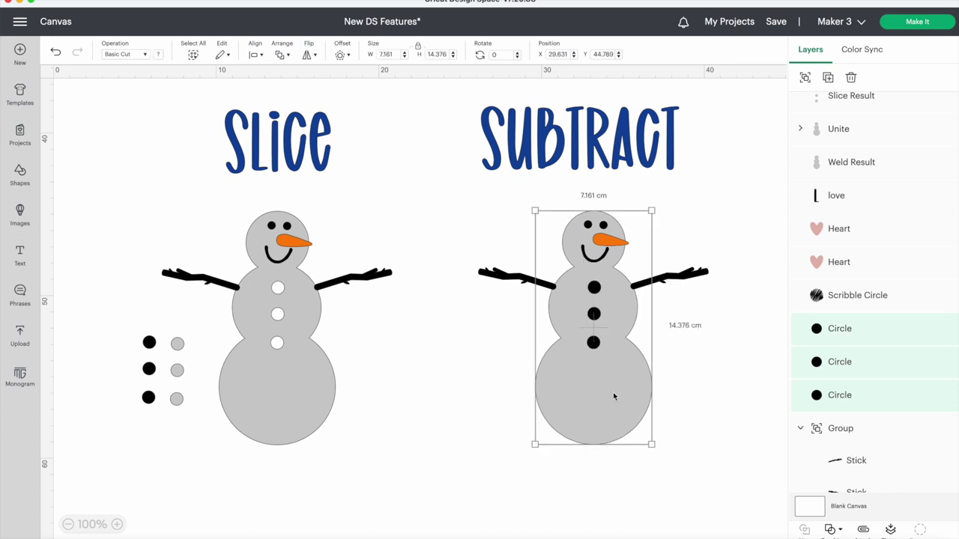
pyautogui.click(832, 529)
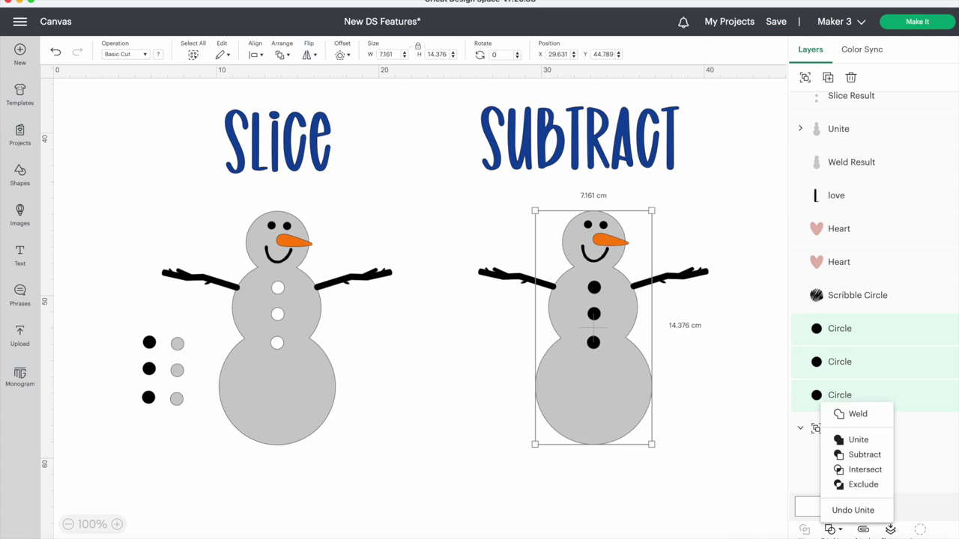
pyautogui.click(862, 455)
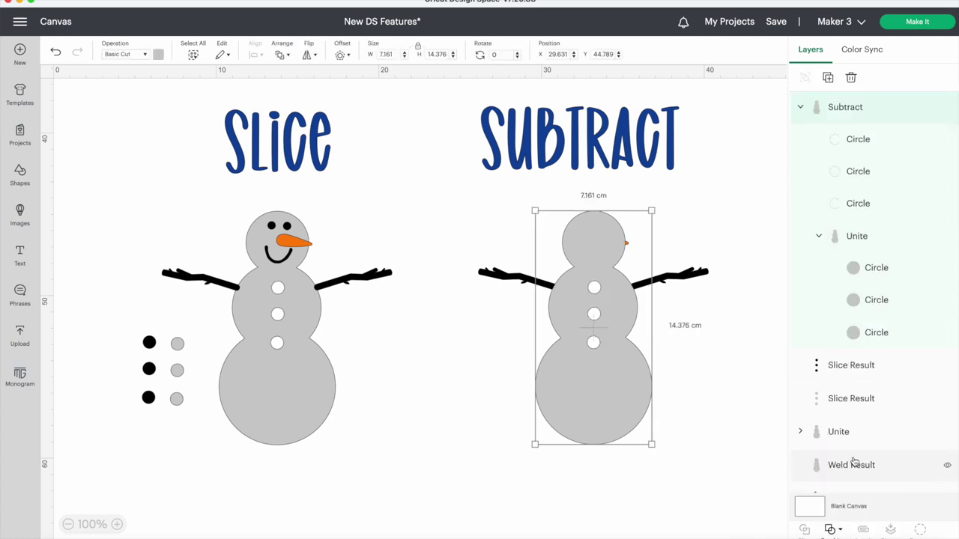
pyautogui.click(800, 107)
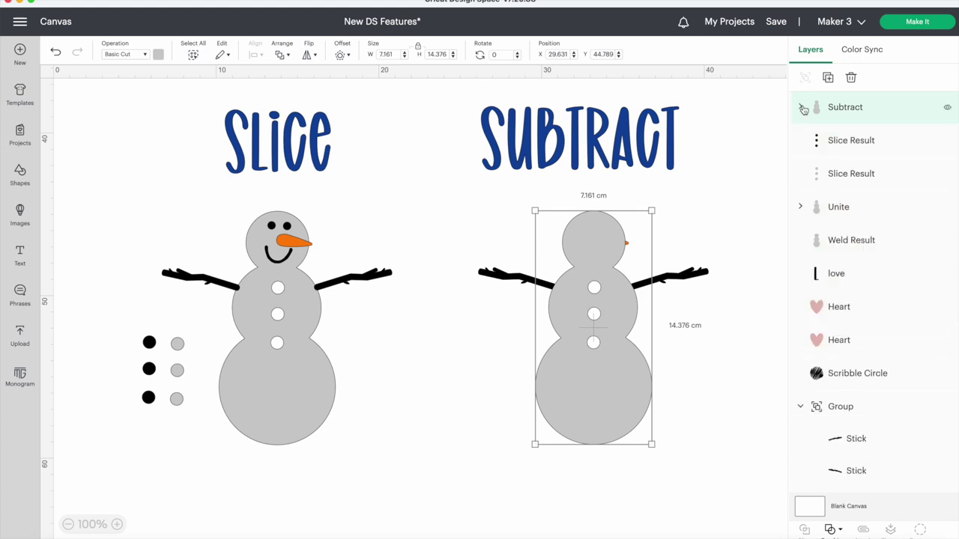
pyautogui.moveTo(835, 110); pyautogui.dragTo(803, 483)
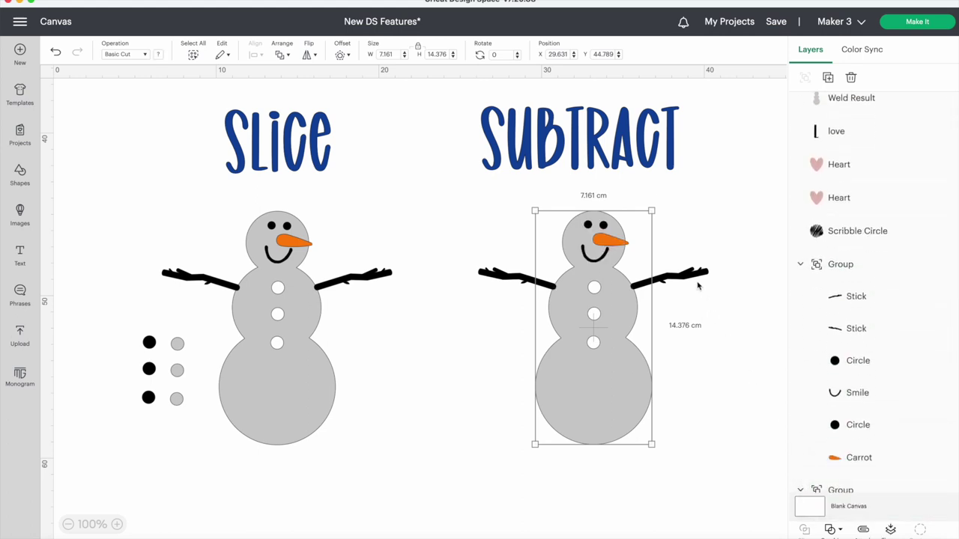
# Undo the subtraction so the three button circles and body are separate again.
pyautogui.scroll(-5, 877, 395)
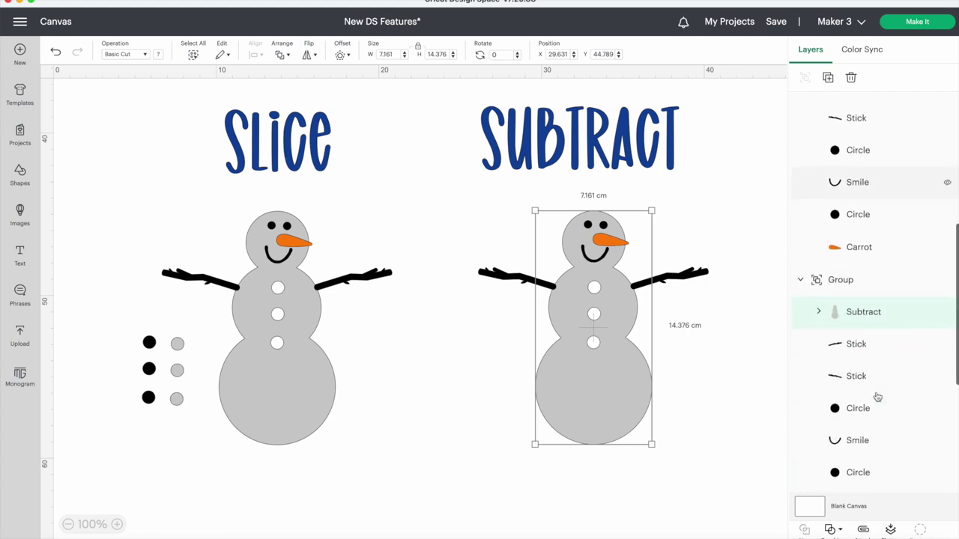
pyautogui.click(819, 227)
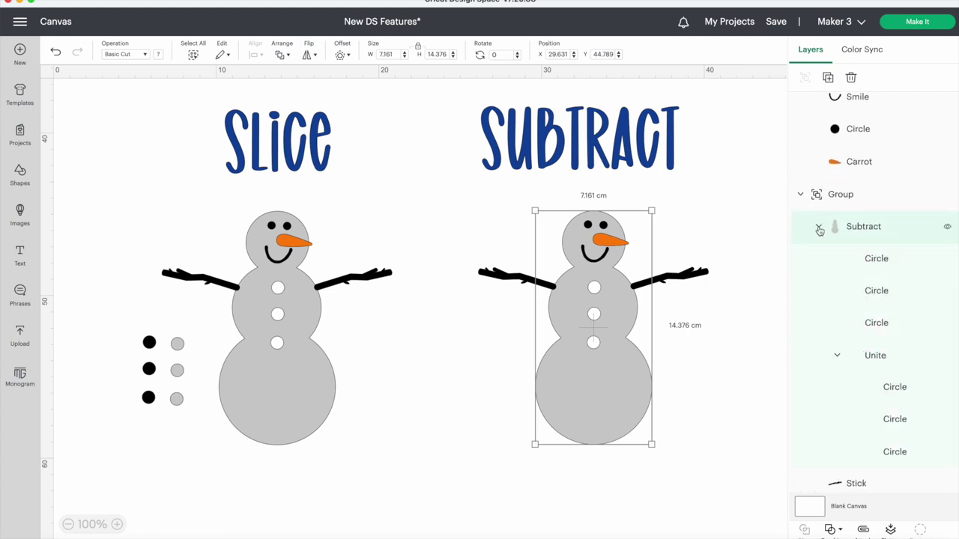
pyautogui.click(859, 262)
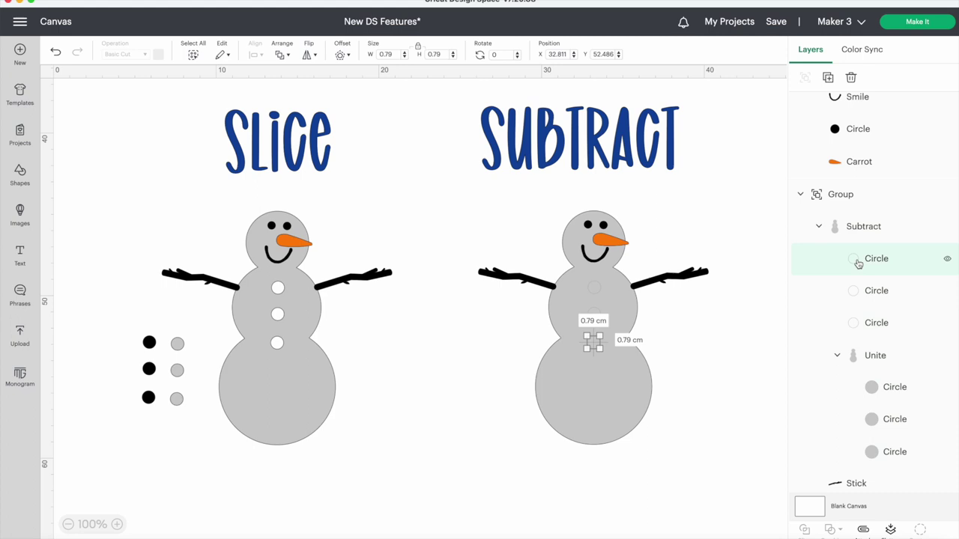
pyautogui.click(867, 294)
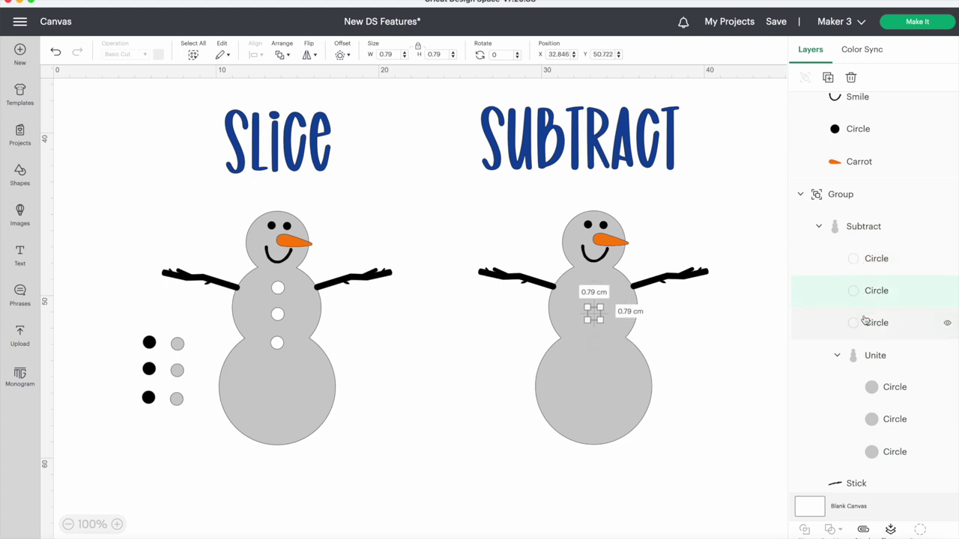
pyautogui.click(865, 321)
pyautogui.click(842, 236)
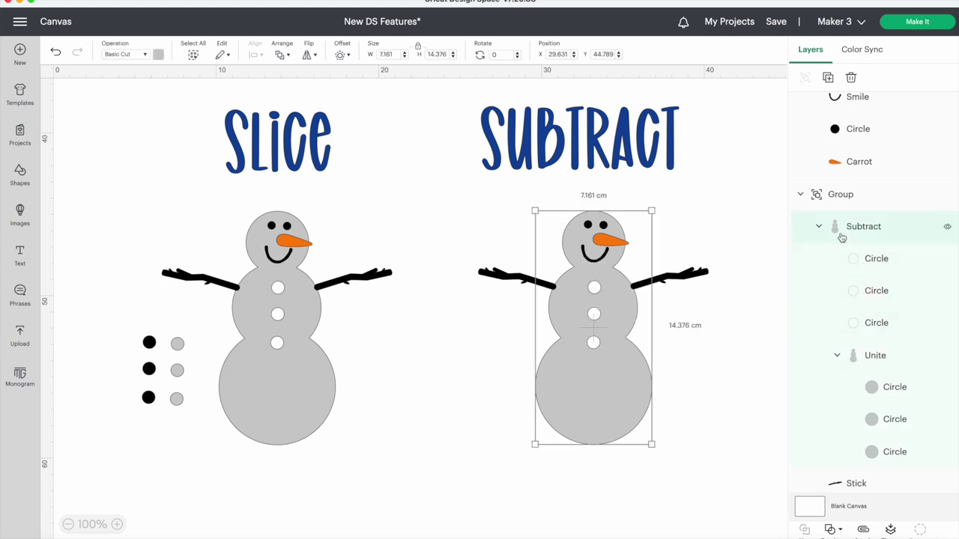
pyautogui.click(840, 531)
pyautogui.click(854, 496)
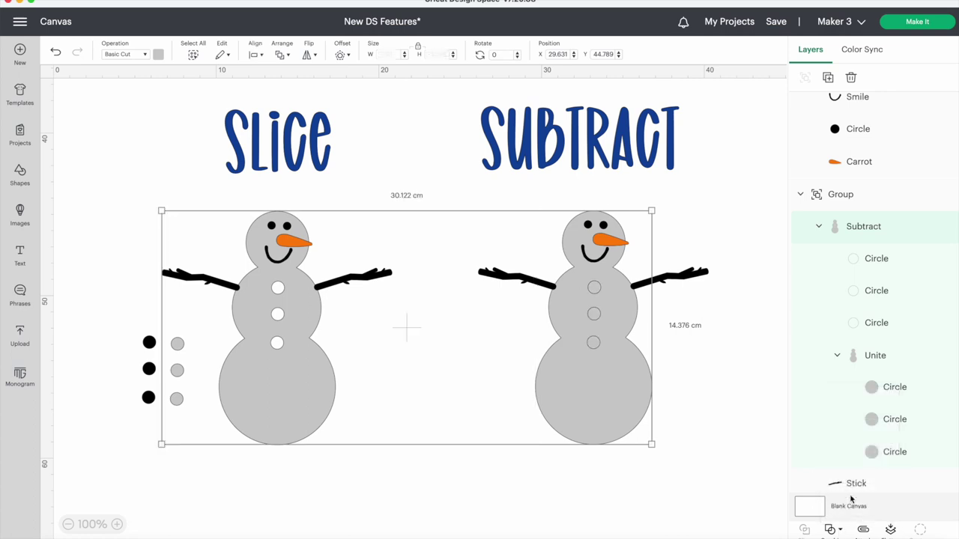
pyautogui.click(754, 436)
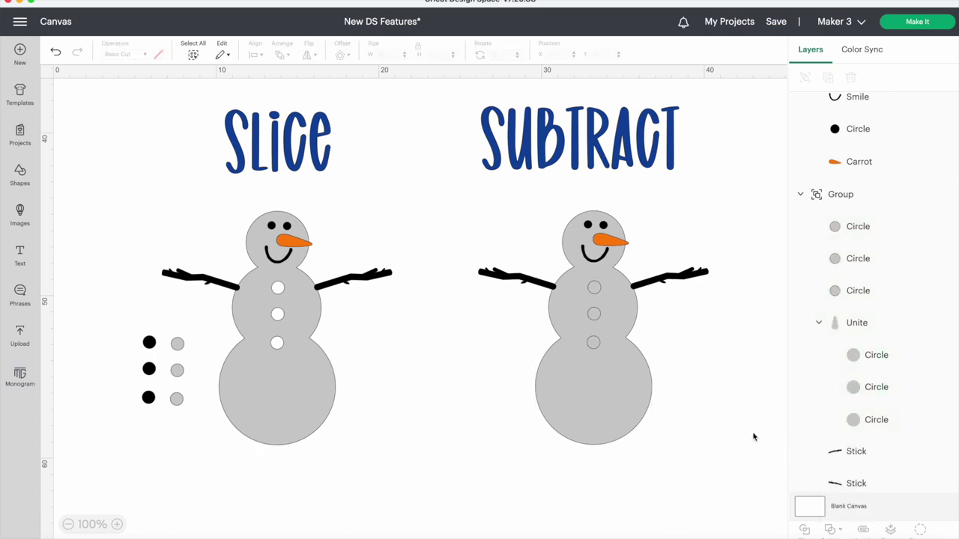
# Intersect the pink heart with the scribble circle to form one black scribbled heart.
pyautogui.scroll(-10, 468, 442)
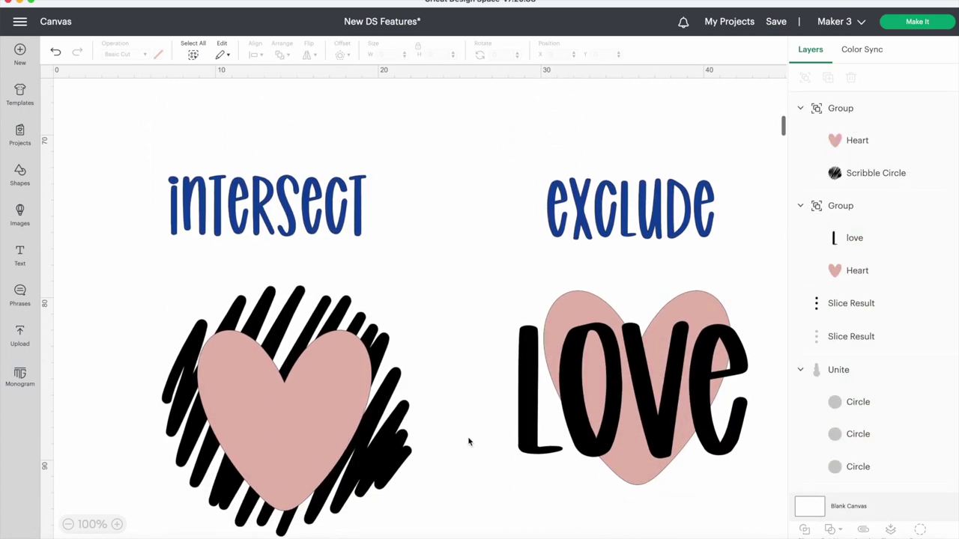
pyautogui.scroll(-3, 469, 442)
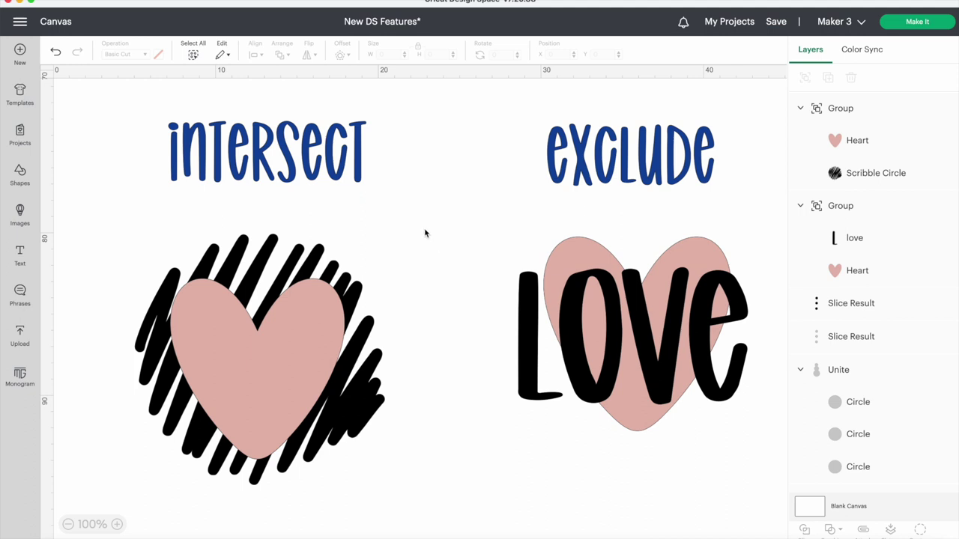
pyautogui.moveTo(425, 228)
pyautogui.mouseDown()
pyautogui.moveTo(277, 372)
pyautogui.moveTo(282, 366)
pyautogui.mouseUp()
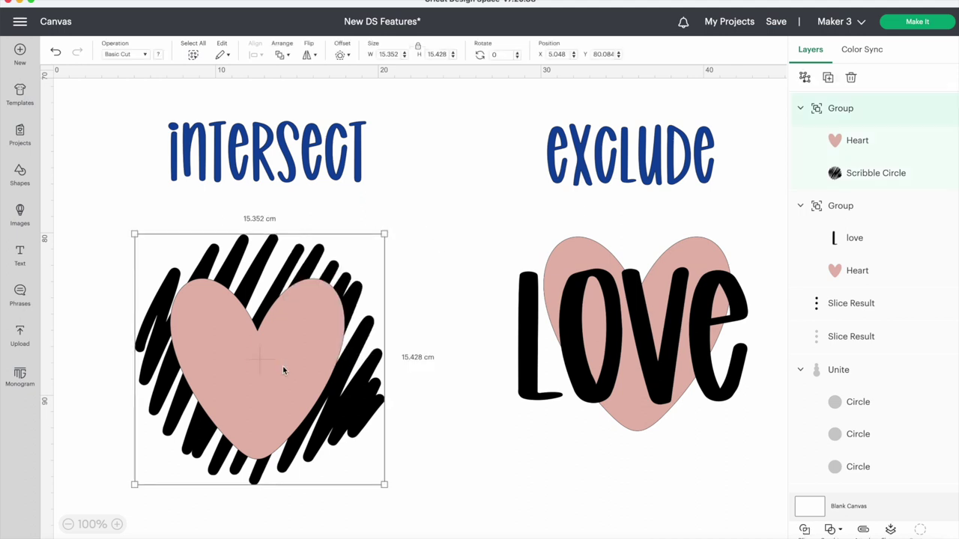
pyautogui.click(835, 532)
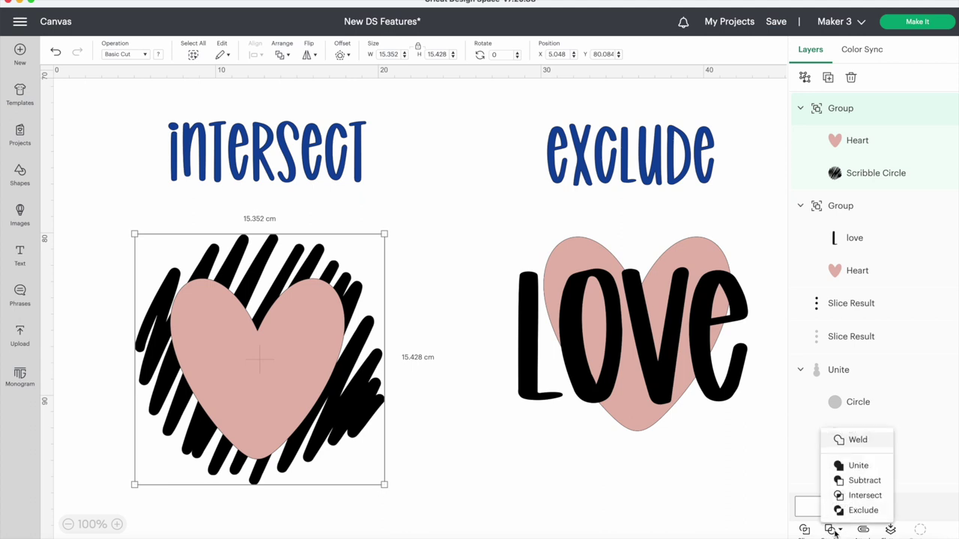
pyautogui.click(864, 495)
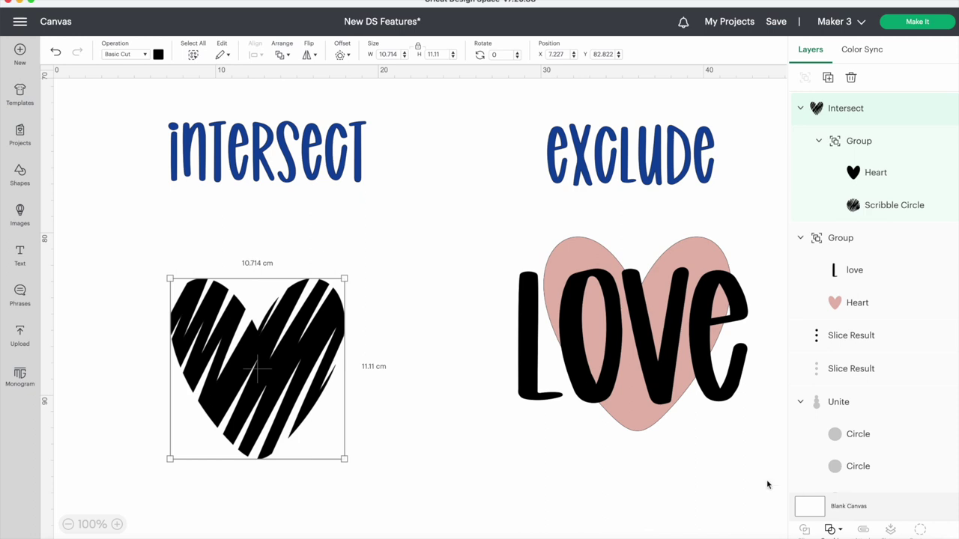
pyautogui.click(449, 440)
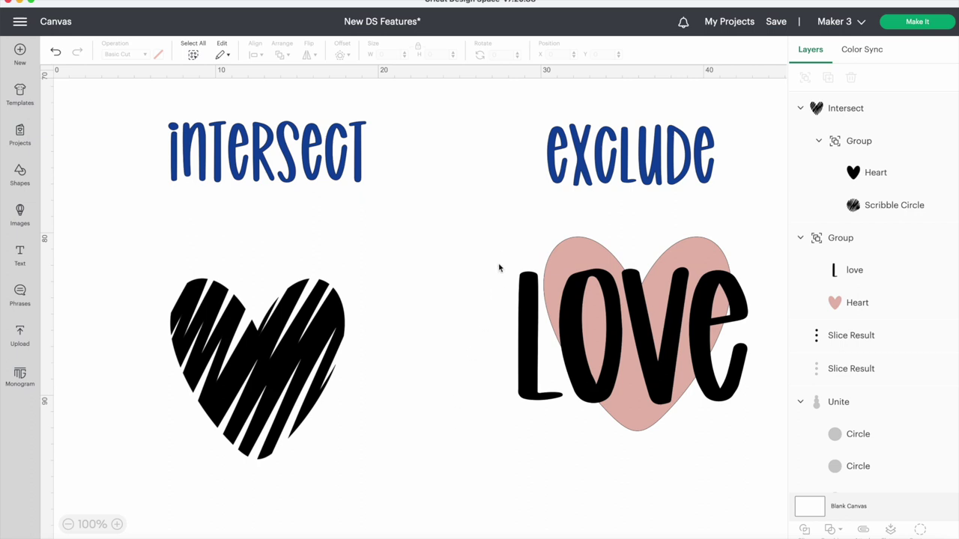
pyautogui.moveTo(499, 253); pyautogui.dragTo(680, 390)
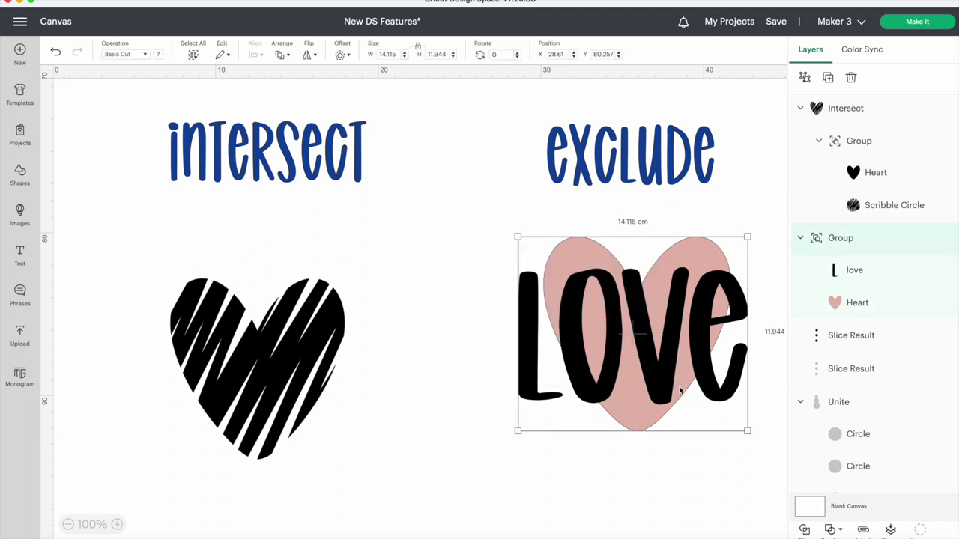
# Exclude the love word and pink heart into one pink shape with overlaps cut away.
pyautogui.click(830, 530)
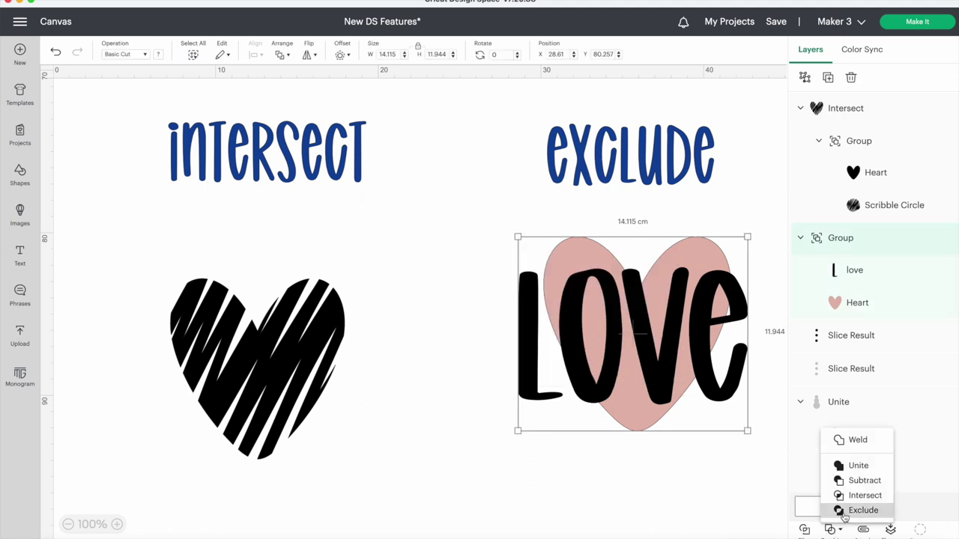
pyautogui.click(862, 510)
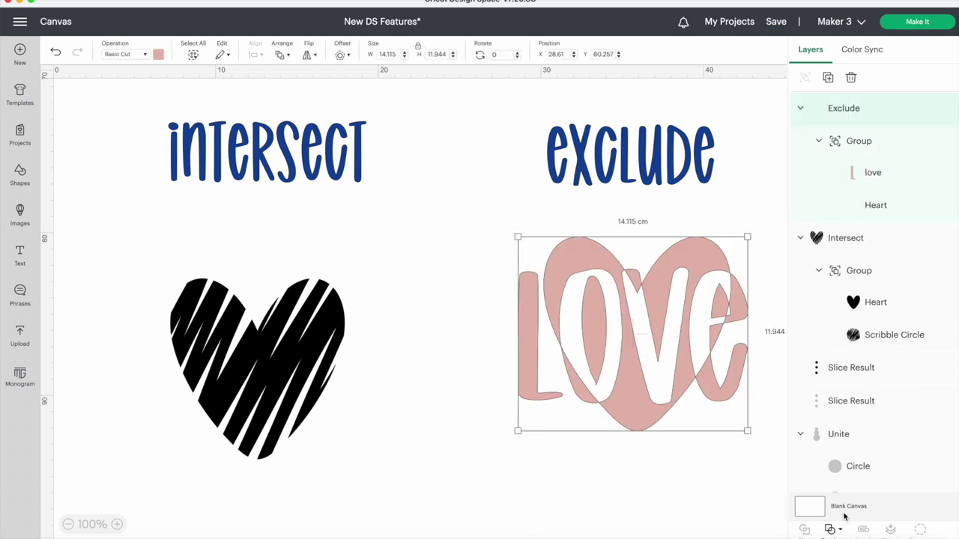
pyautogui.click(685, 478)
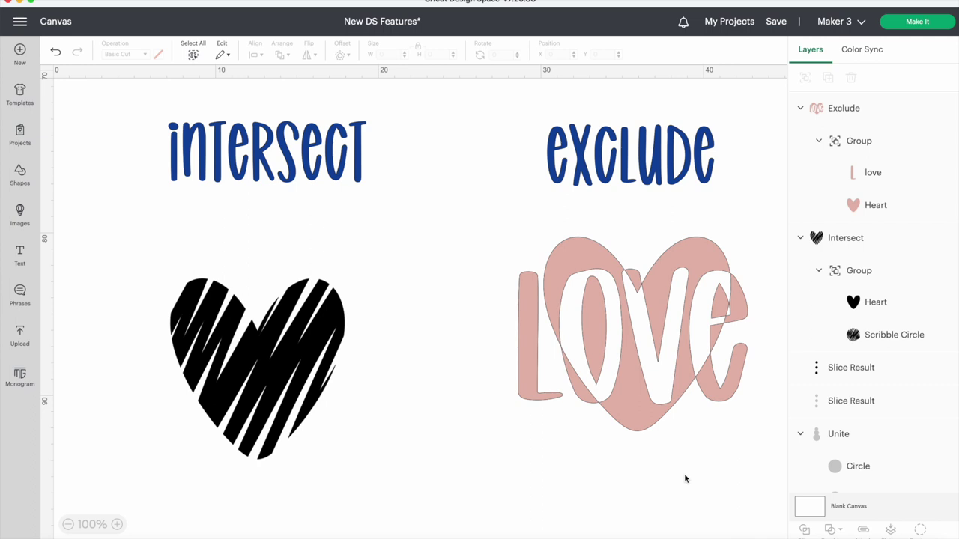
# Shrink the love text inside the Exclude heart and move it lower right.
pyautogui.click(679, 289)
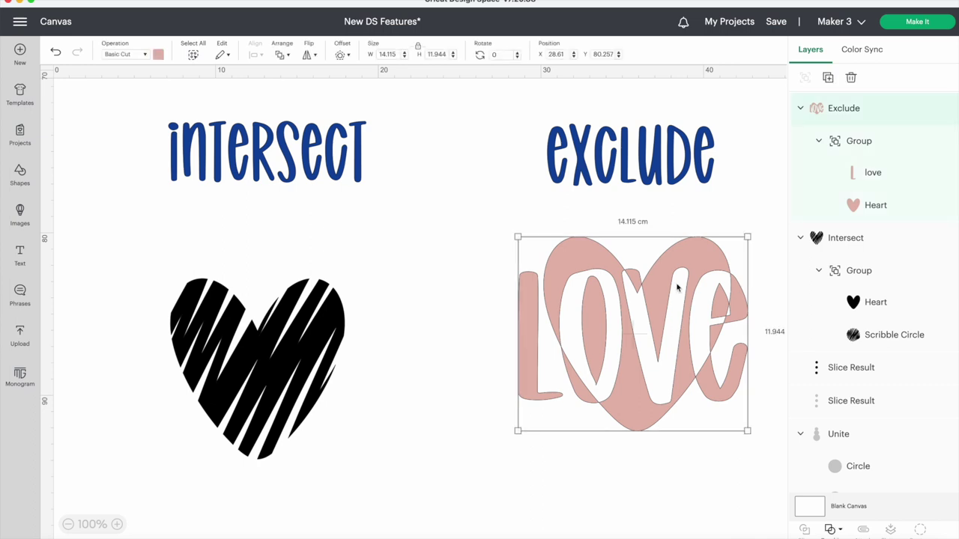
pyautogui.click(846, 169)
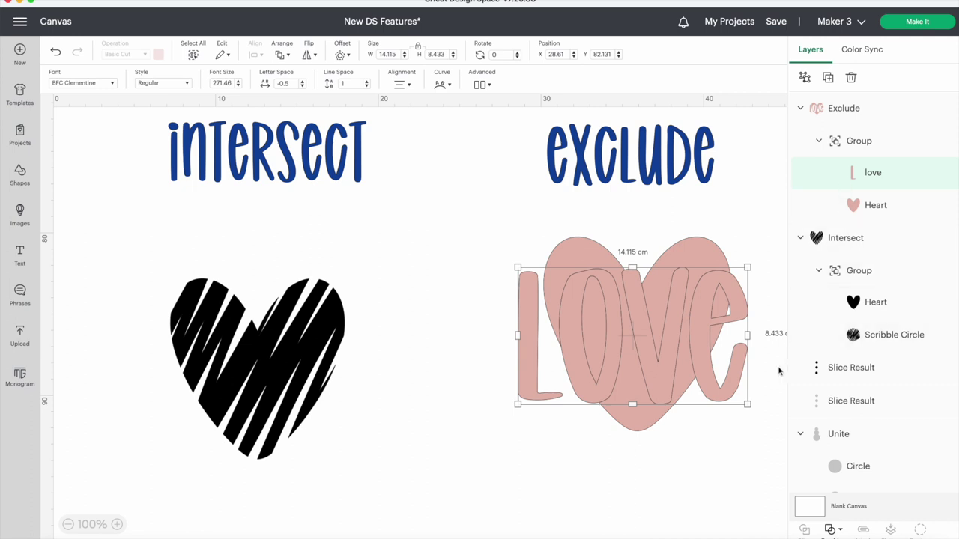
pyautogui.moveTo(747, 404); pyautogui.dragTo(718, 387)
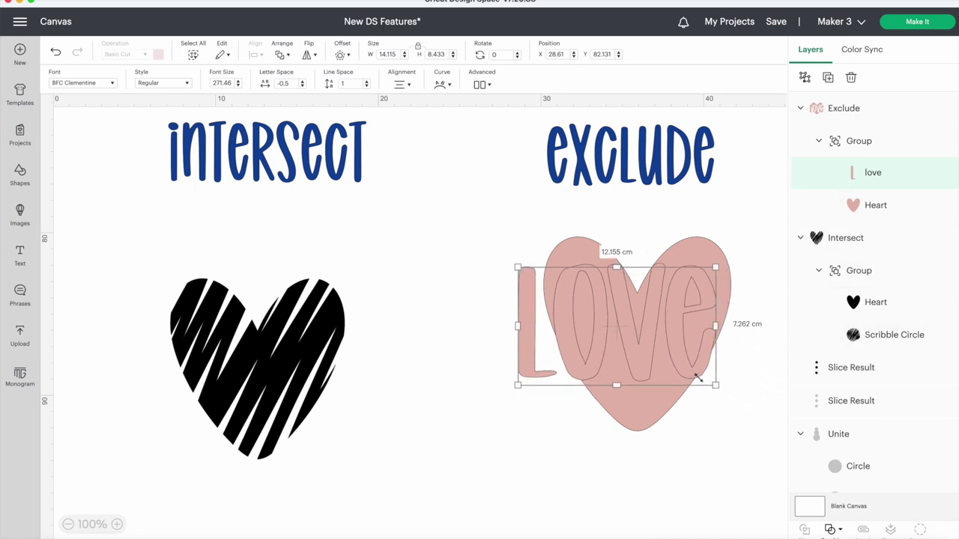
pyautogui.moveTo(698, 378); pyautogui.dragTo(638, 339)
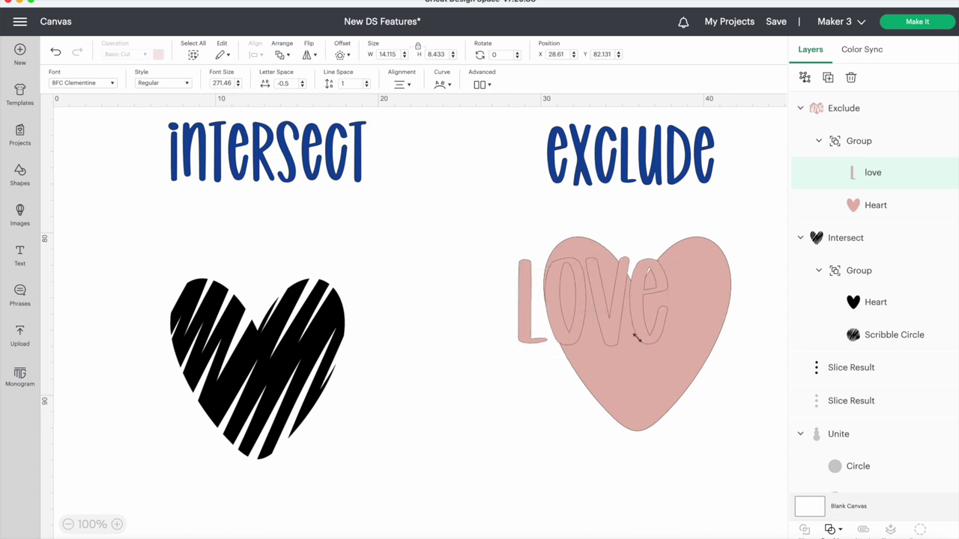
pyautogui.click(858, 172)
pyautogui.moveTo(609, 321); pyautogui.dragTo(646, 346)
# Enlarge the love text to about 11 cm and tilt it to 323.91° across the heart.
pyautogui.click(647, 346)
pyautogui.click(647, 344)
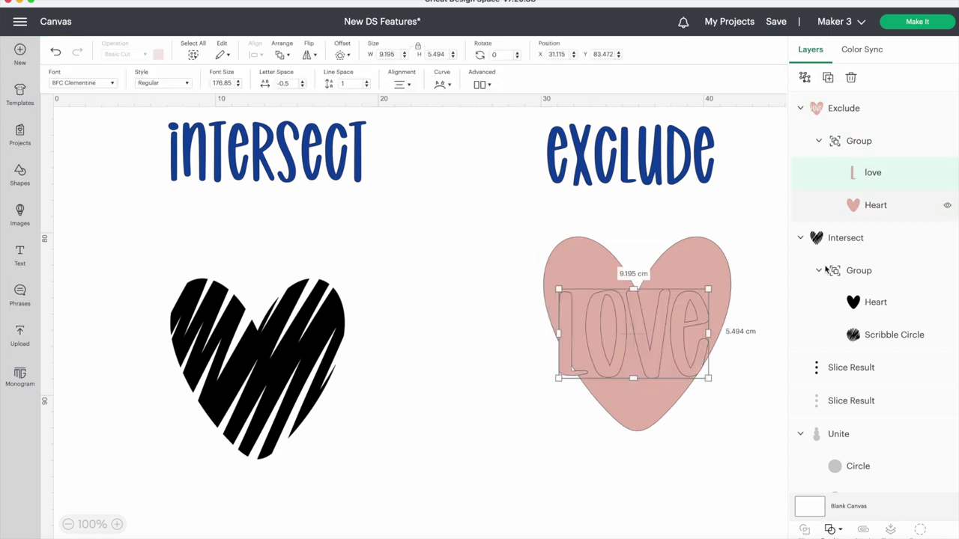
pyautogui.moveTo(708, 379); pyautogui.dragTo(752, 343)
pyautogui.click(827, 184)
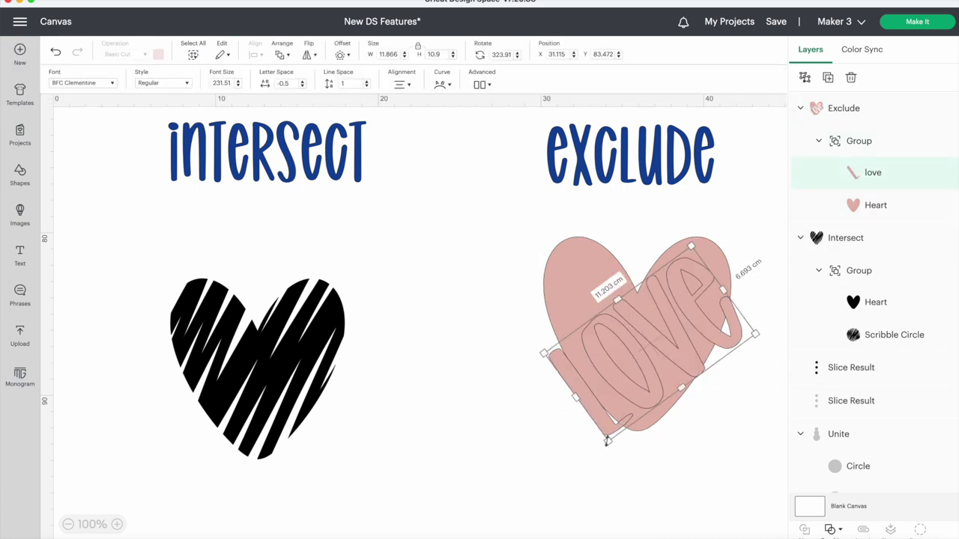
pyautogui.moveTo(607, 440)
pyautogui.mouseDown()
pyautogui.moveTo(592, 458)
pyautogui.moveTo(596, 442)
pyautogui.mouseUp()
pyautogui.click(589, 455)
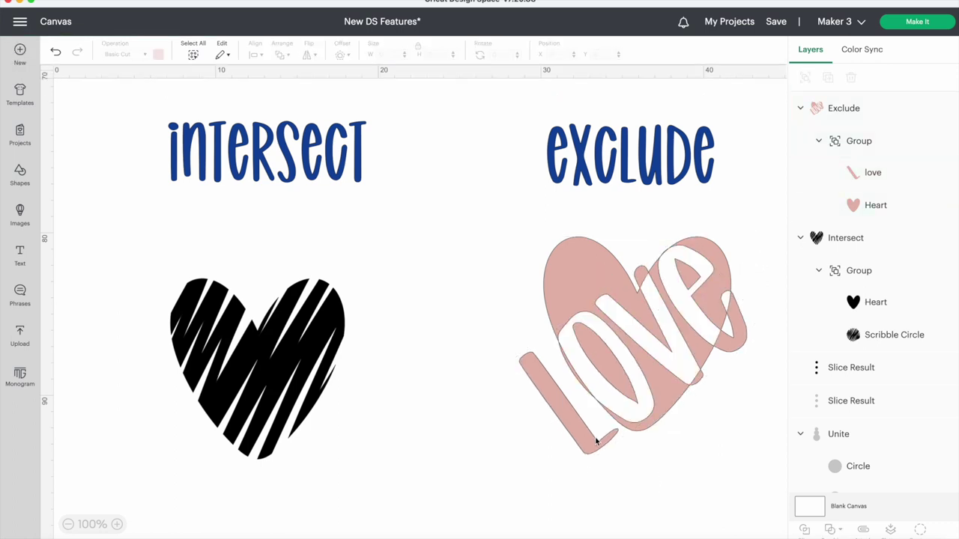
pyautogui.click(333, 358)
# Enlarge the Scribble Circle to about 19 cm, rotate it about 45° and shift it down-left.
pyautogui.click(863, 206)
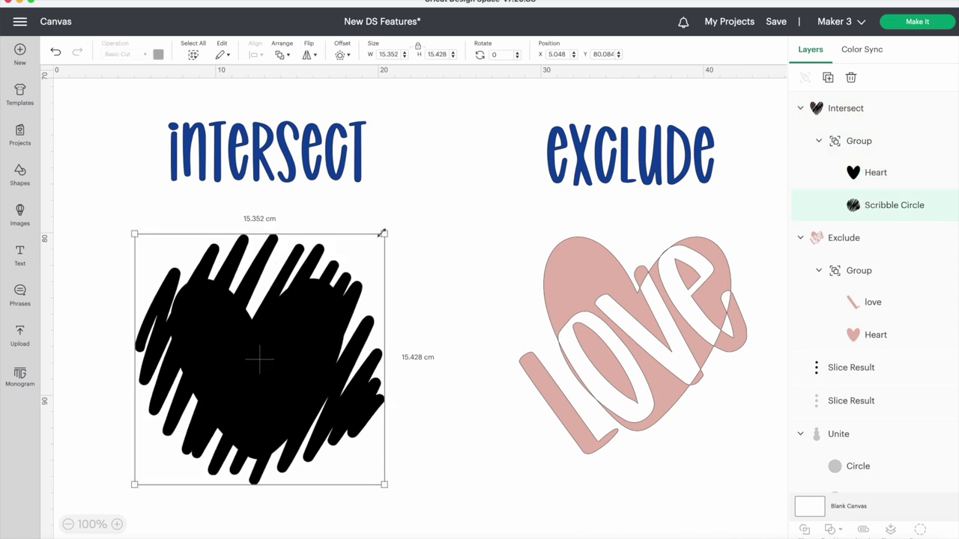
pyautogui.moveTo(382, 233); pyautogui.dragTo(439, 174)
pyautogui.click(439, 174)
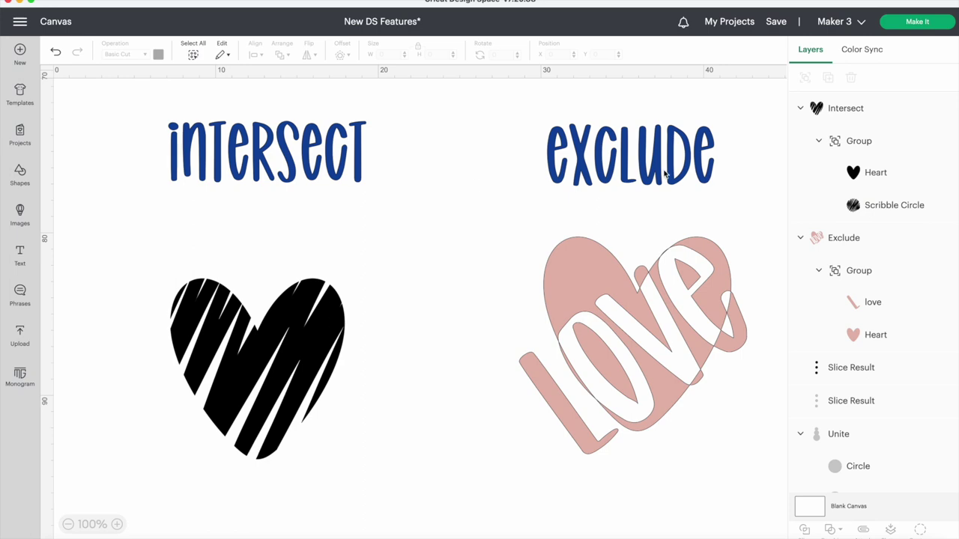
pyautogui.click(851, 209)
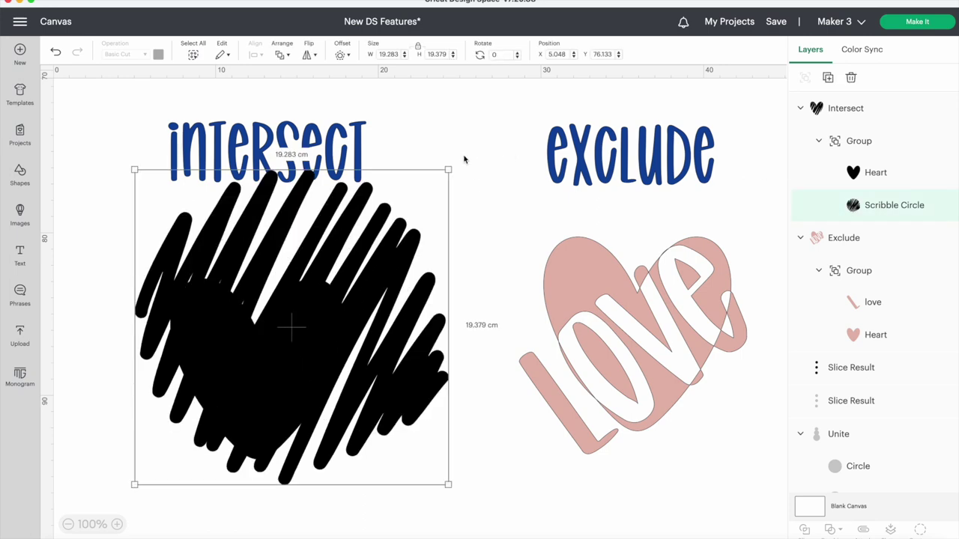
pyautogui.moveTo(457, 160)
pyautogui.mouseDown()
pyautogui.moveTo(487, 240)
pyautogui.moveTo(477, 342)
pyautogui.mouseUp()
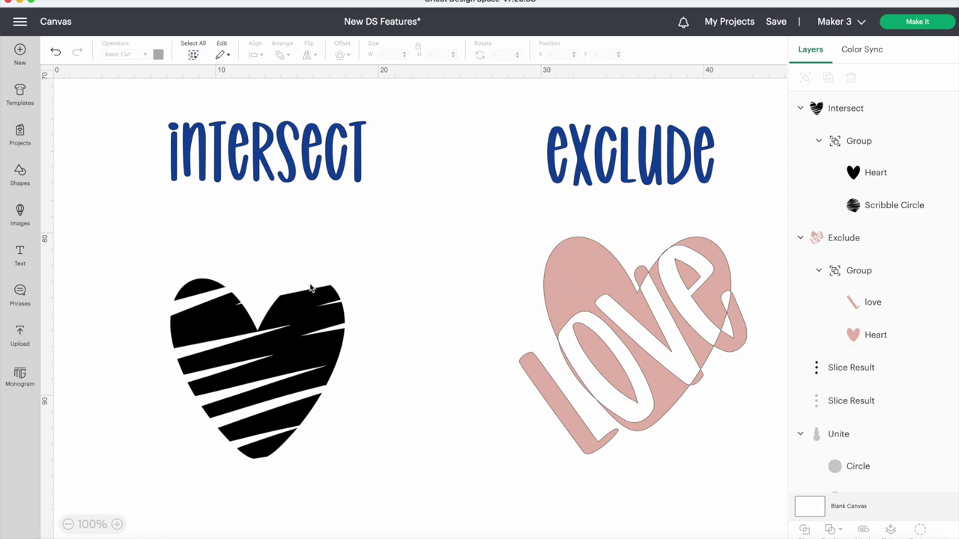
pyautogui.click(858, 206)
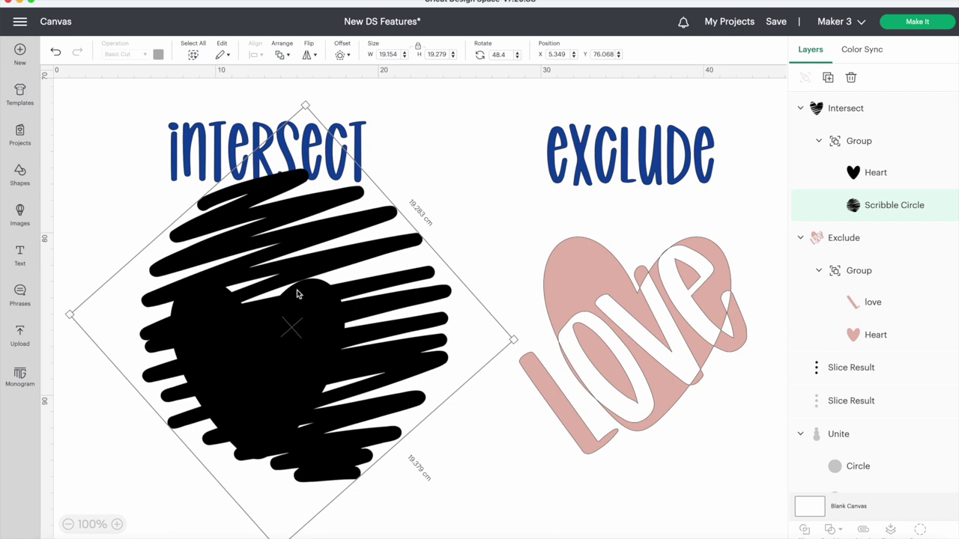
pyautogui.moveTo(302, 274); pyautogui.dragTo(294, 298)
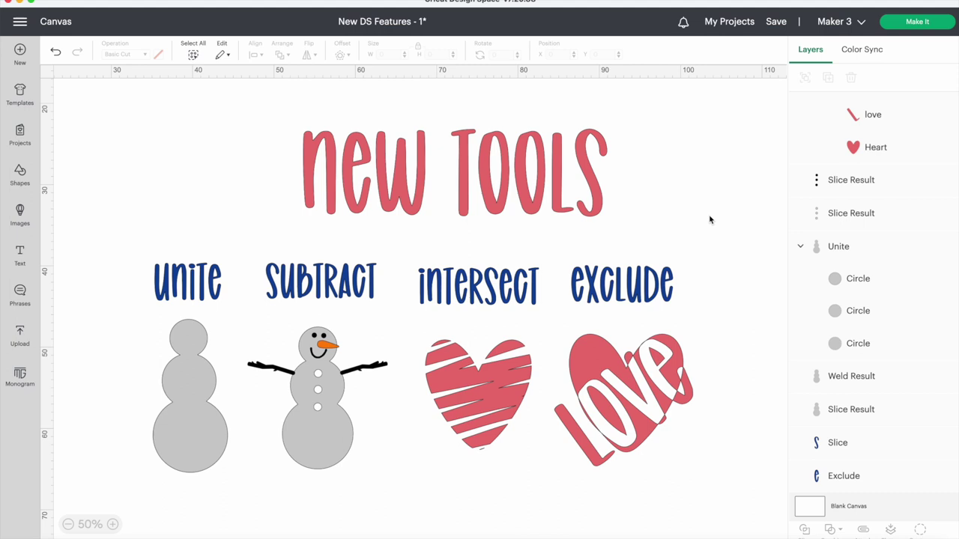
# Inspect the Unite and Subtract snowmen's layers, showing the top circle and button cutouts.
pyautogui.click(185, 381)
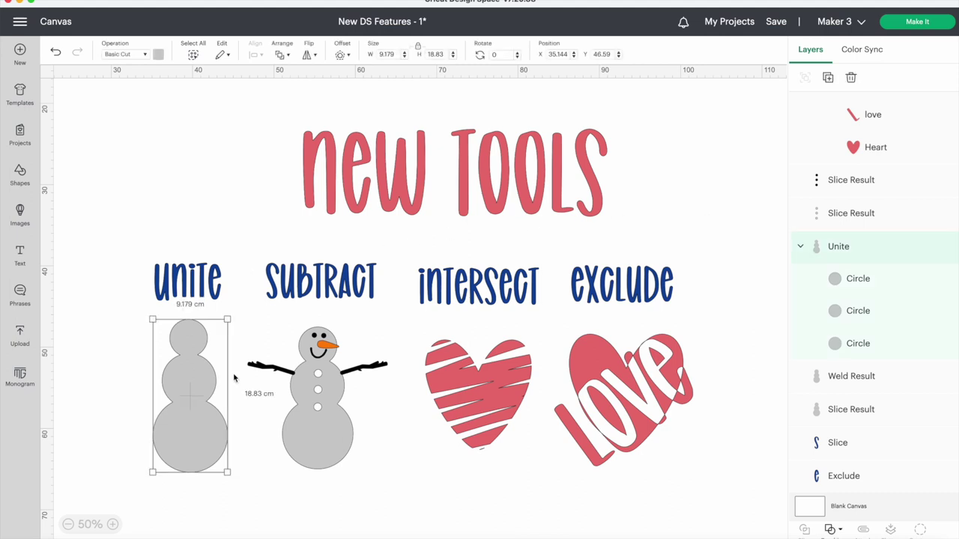
pyautogui.click(857, 279)
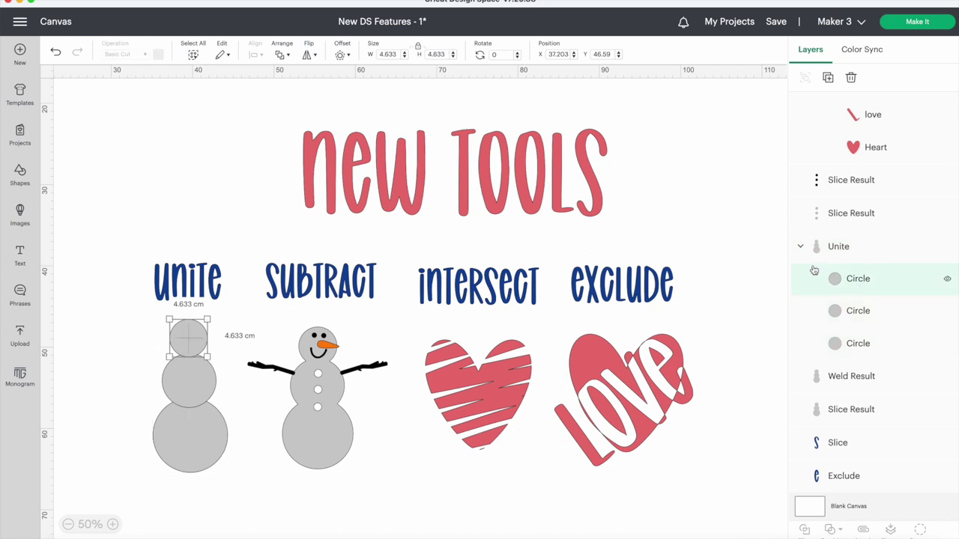
pyautogui.click(768, 247)
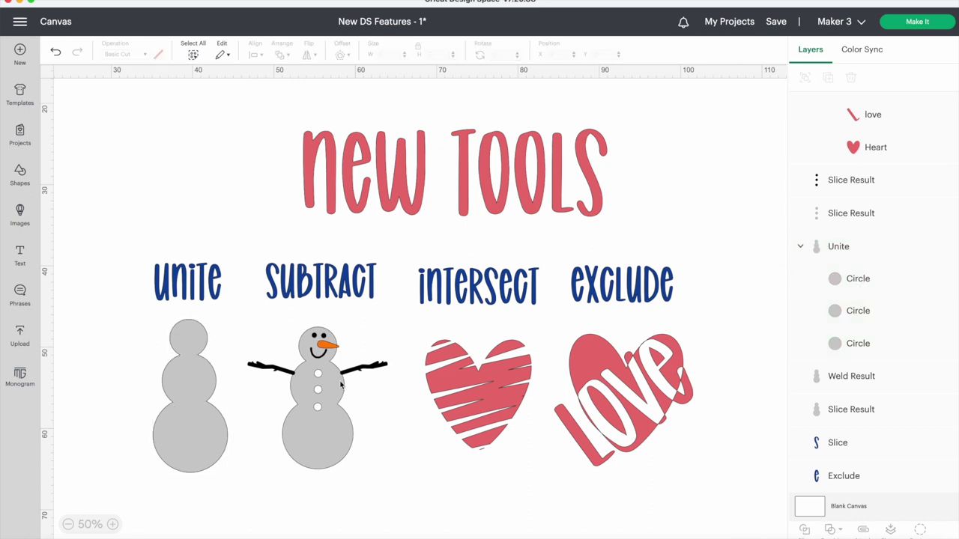
pyautogui.click(325, 388)
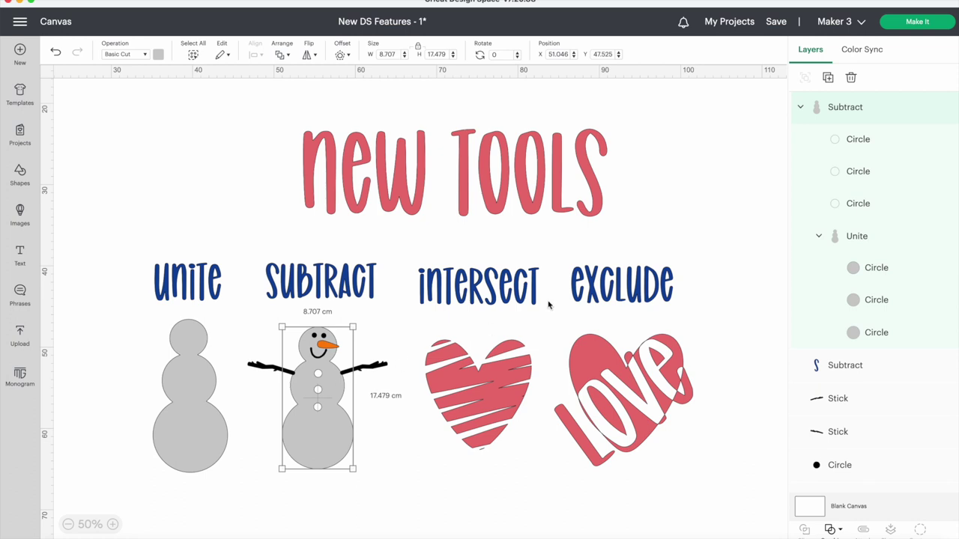
pyautogui.click(857, 205)
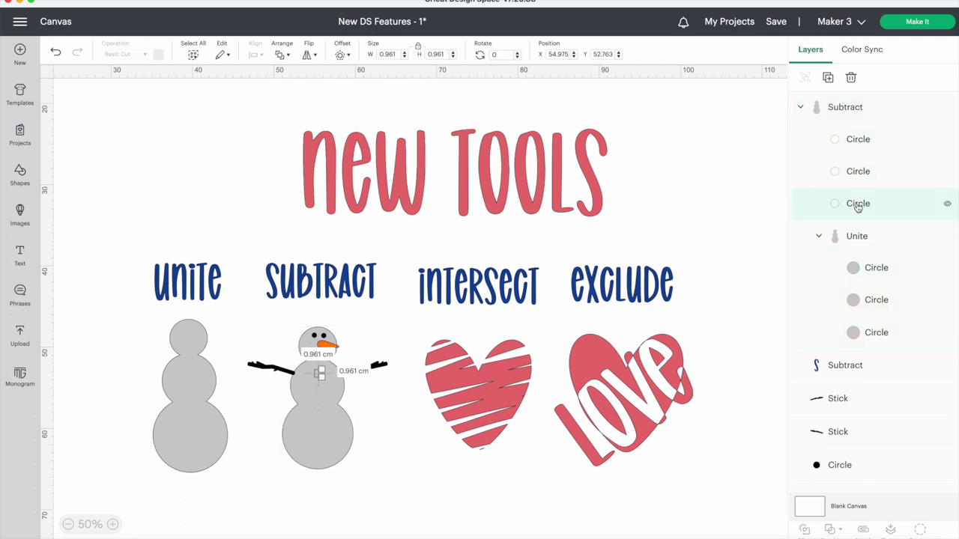
pyautogui.click(856, 268)
pyautogui.click(851, 180)
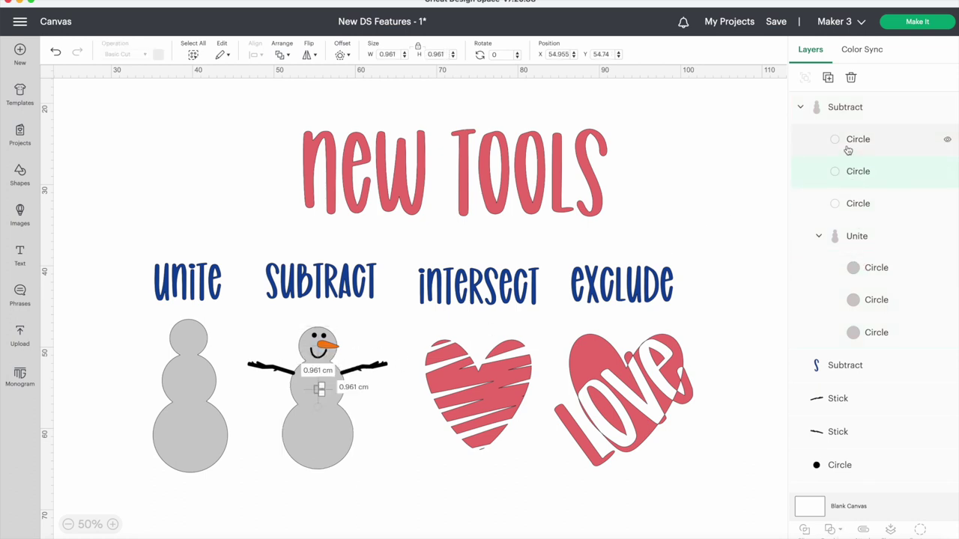
pyautogui.click(848, 151)
# Inspect the Intersect and Exclude hearts' layers, showing the plain heart and love text.
pyautogui.click(483, 383)
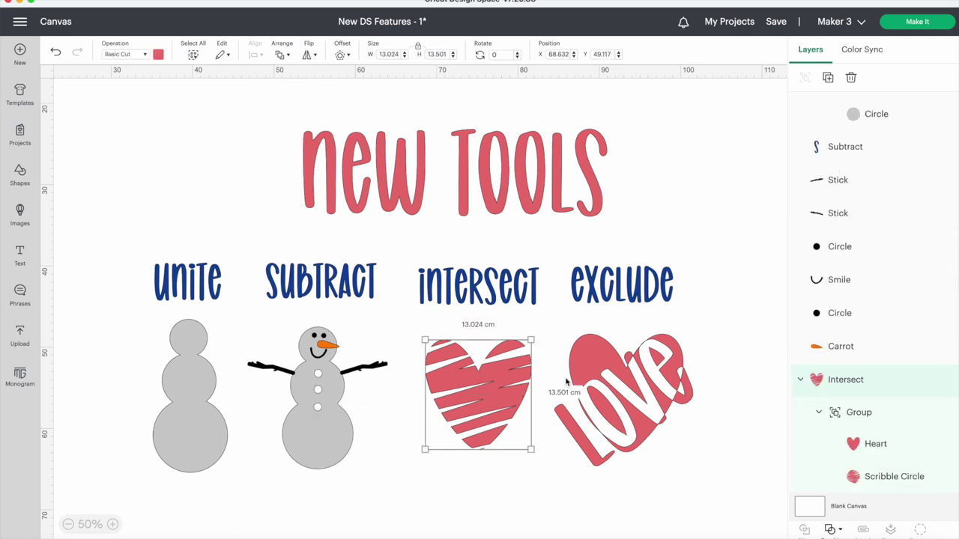
pyautogui.scroll(-2, 880, 406)
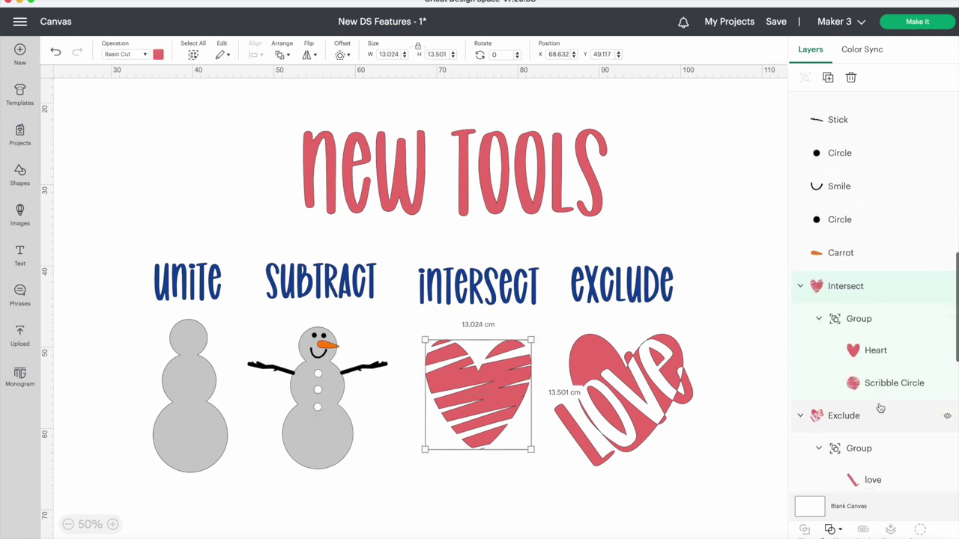
pyautogui.click(868, 352)
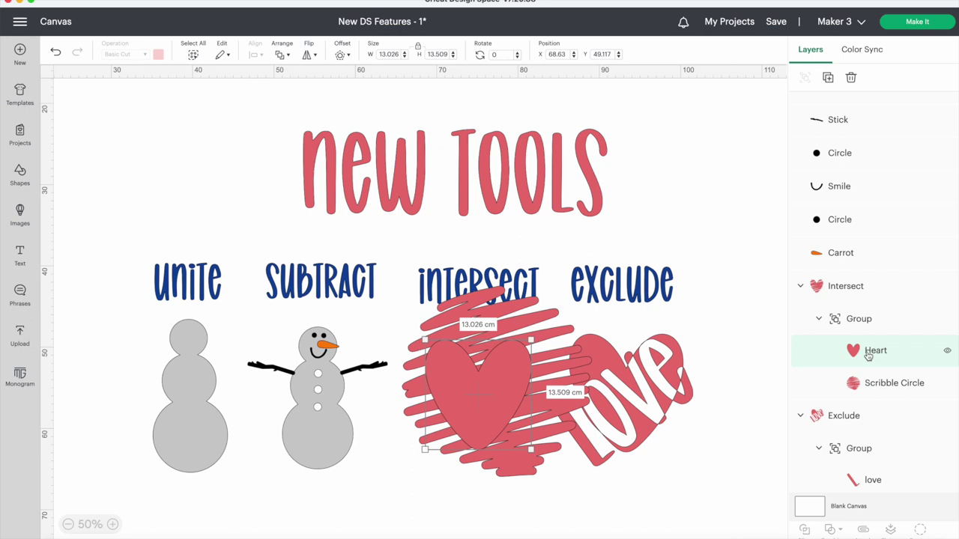
pyautogui.click(746, 330)
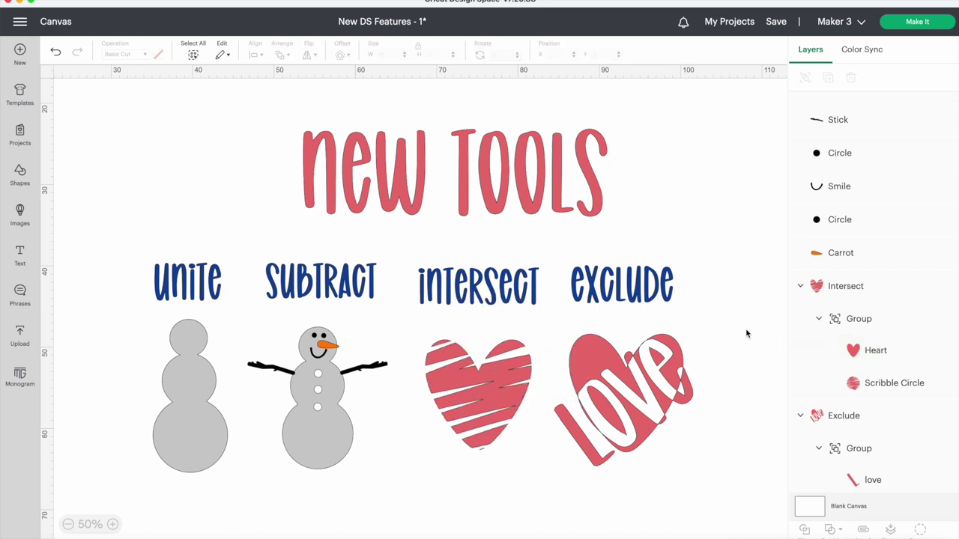
pyautogui.click(640, 378)
pyautogui.scroll(-2, 860, 364)
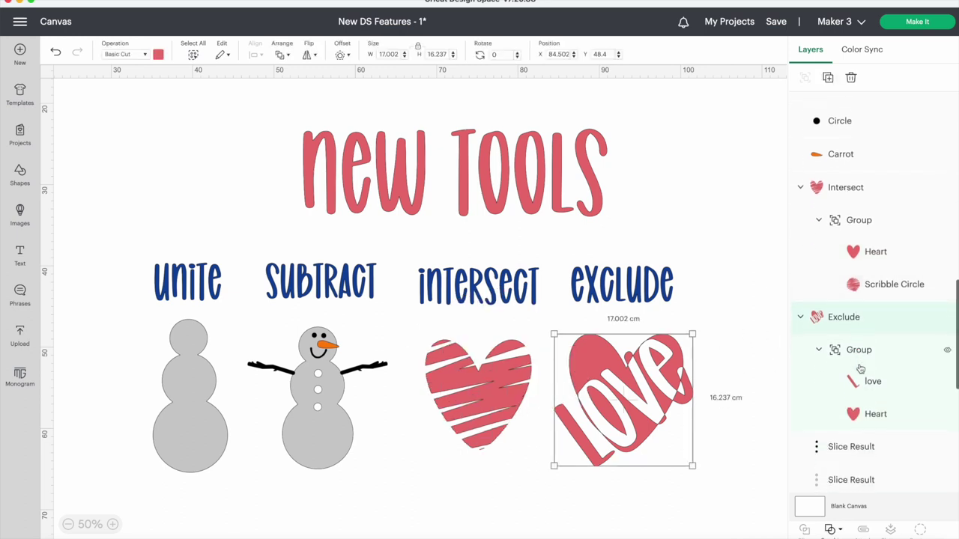
pyautogui.click(863, 411)
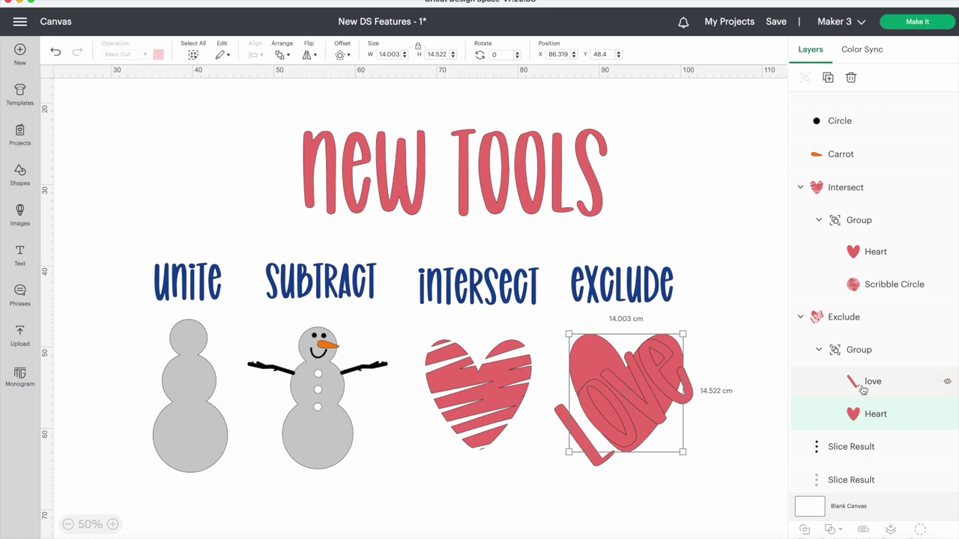
pyautogui.click(863, 383)
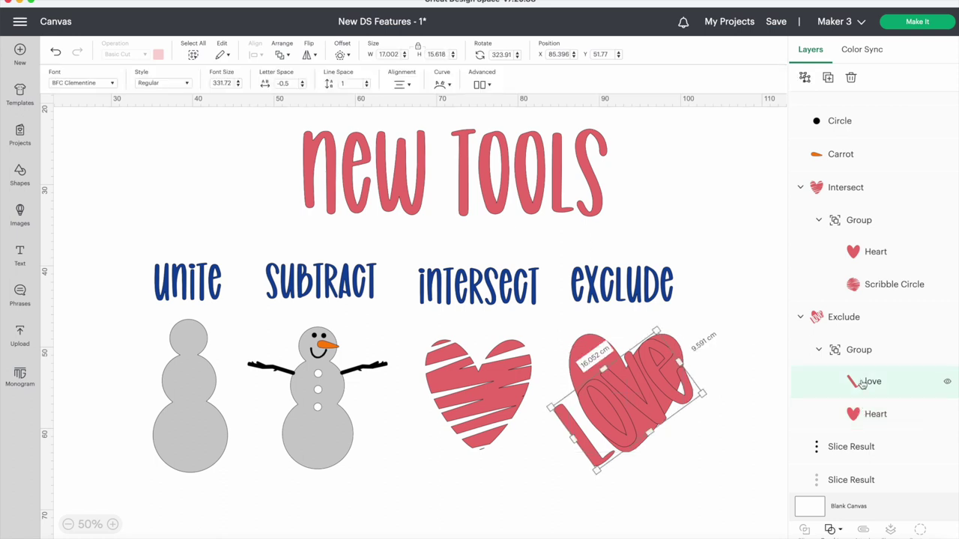
pyautogui.click(756, 375)
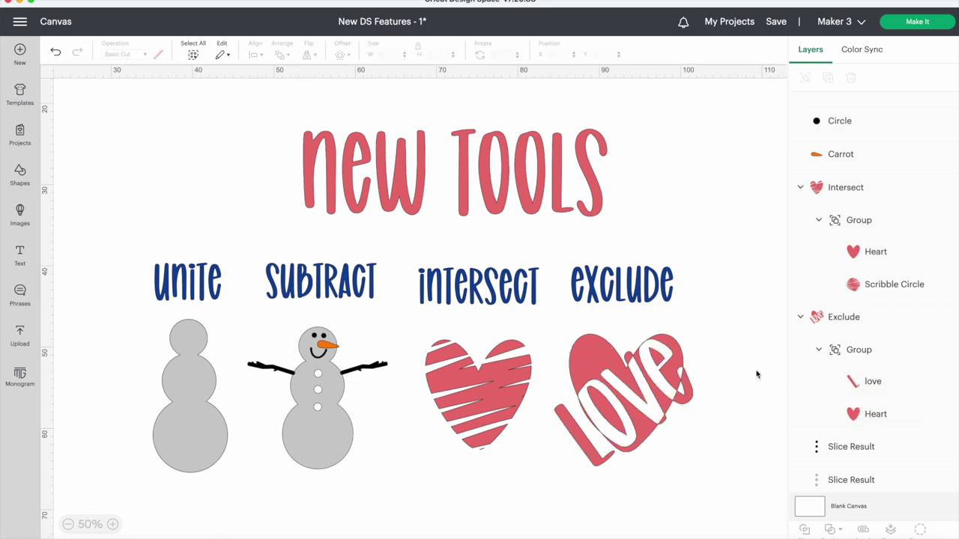